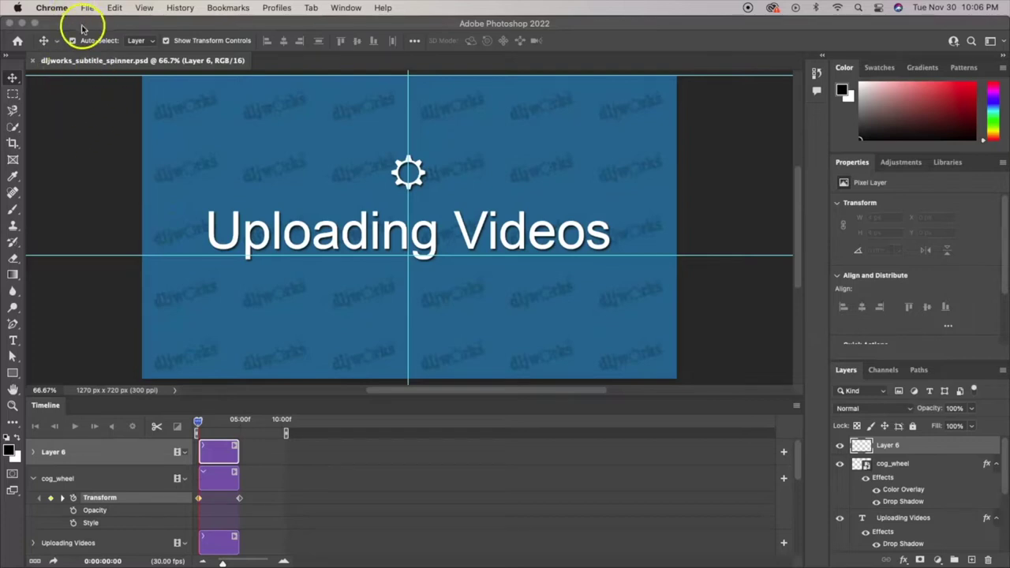
Switch from Chrome to Photoshop, where the Uploading Videos spinner document is open
click(82, 24)
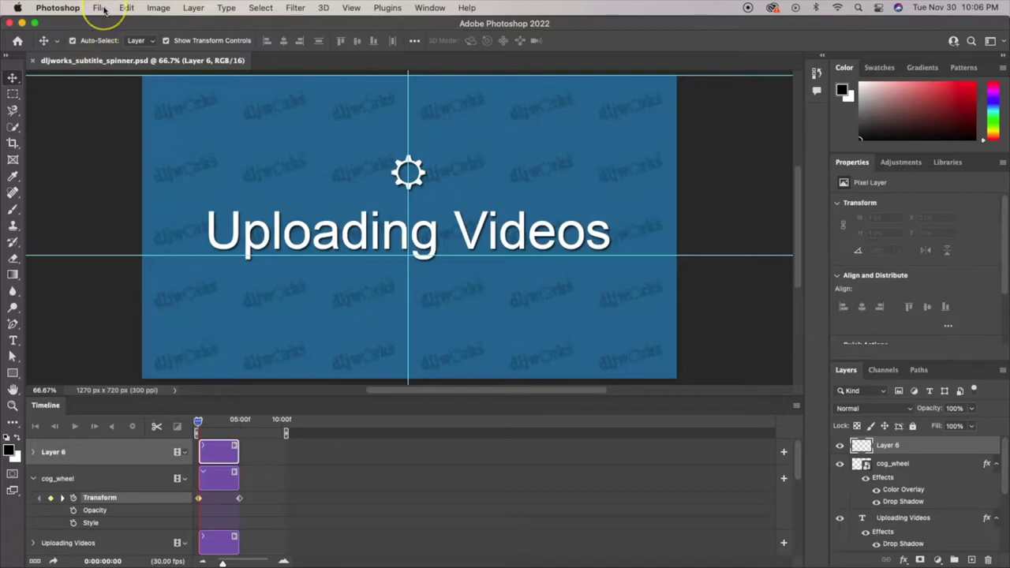
Show Photoshop's File > Export submenu with Render Image Sequence
click(104, 8)
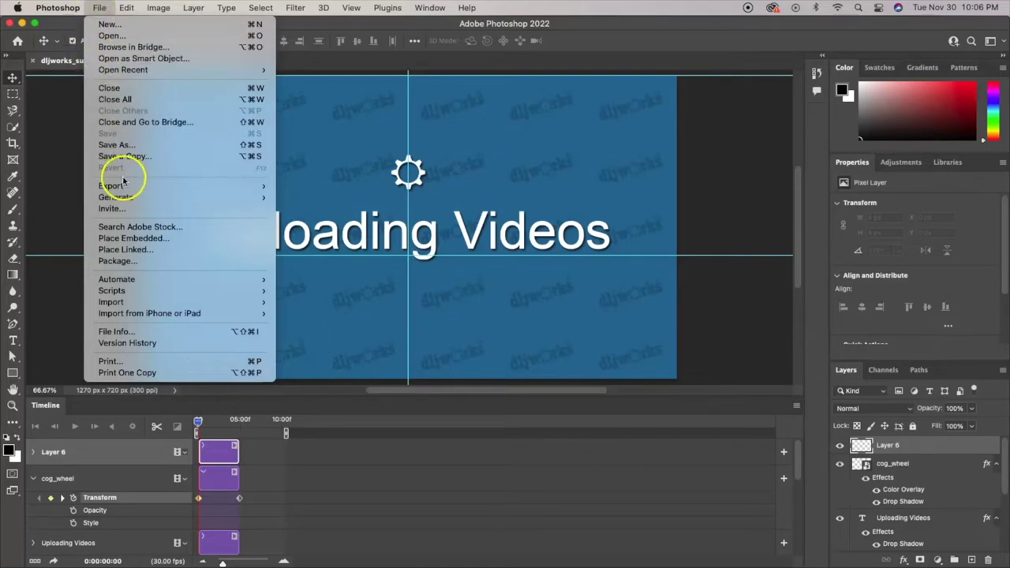
mouse_move(129, 187)
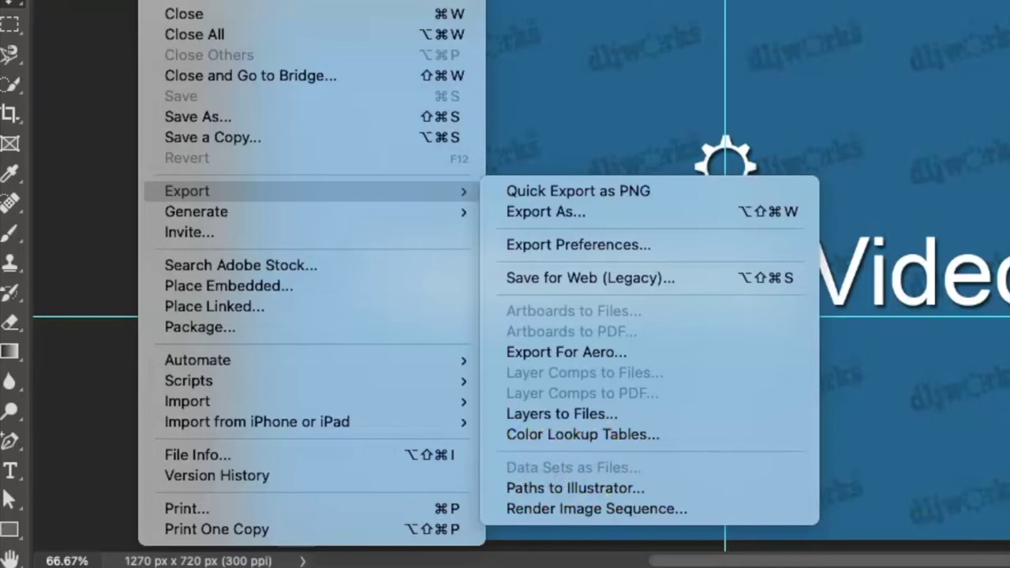
Open the Render Image Sequence dialog (JPEG, 1270 x 720, 30 fps, all frames)
key(Escape)
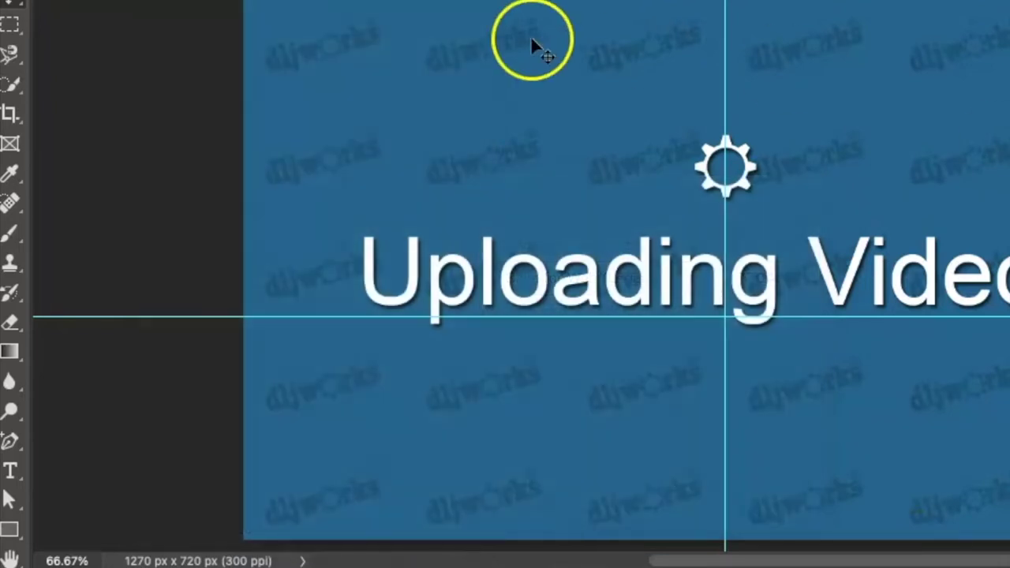
click(205, 0)
mouse_move(236, 0)
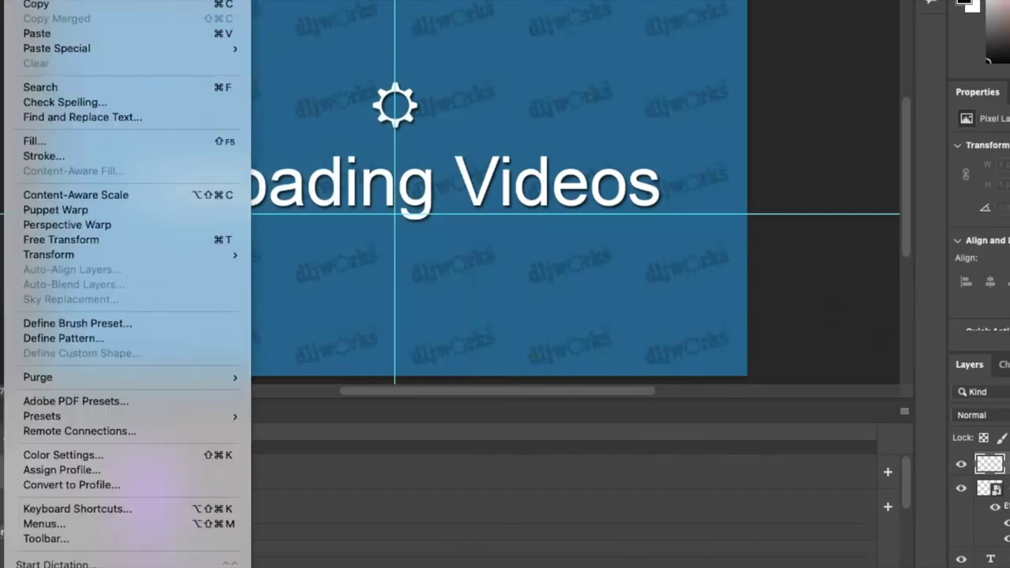
mouse_move(206, 0)
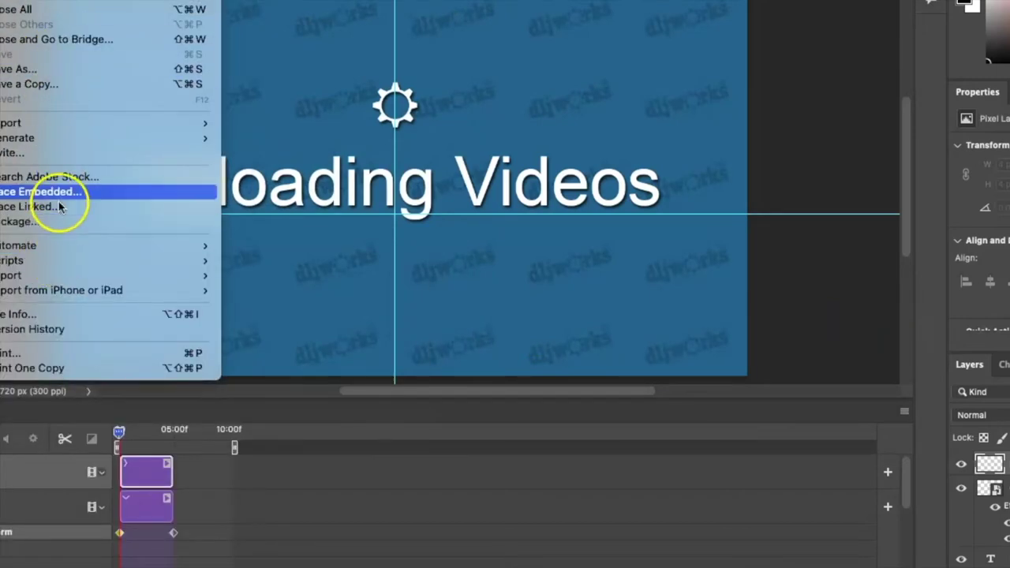
mouse_move(40, 132)
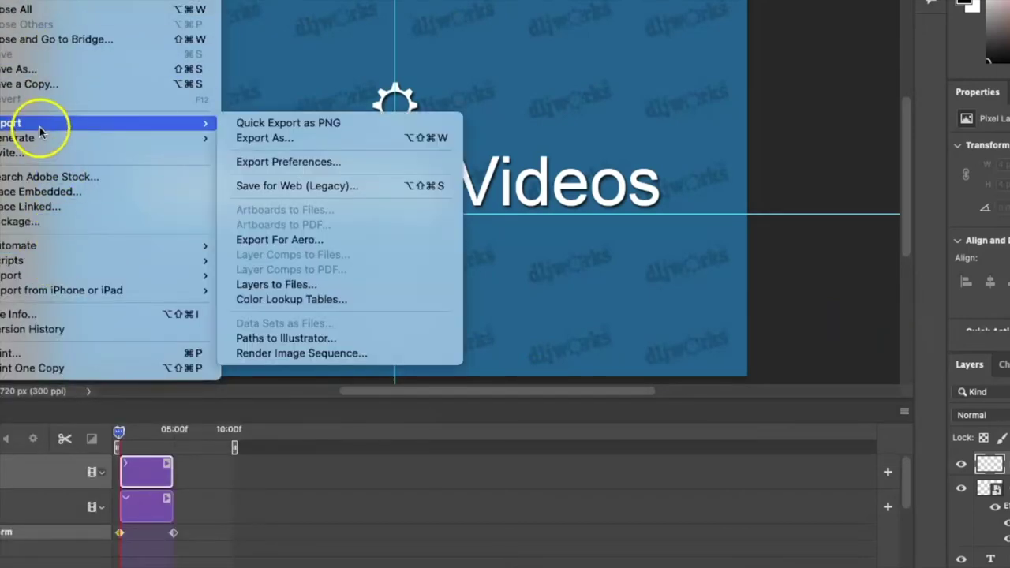
click(303, 353)
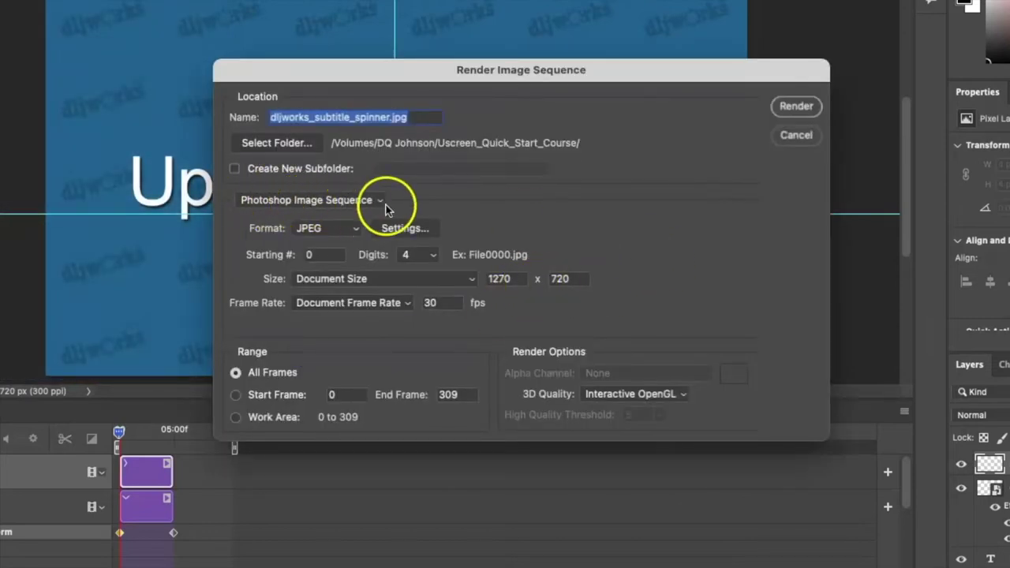
Check the renderer list, find Adobe Media Encoder unavailable, and cancel without rendering
click(381, 202)
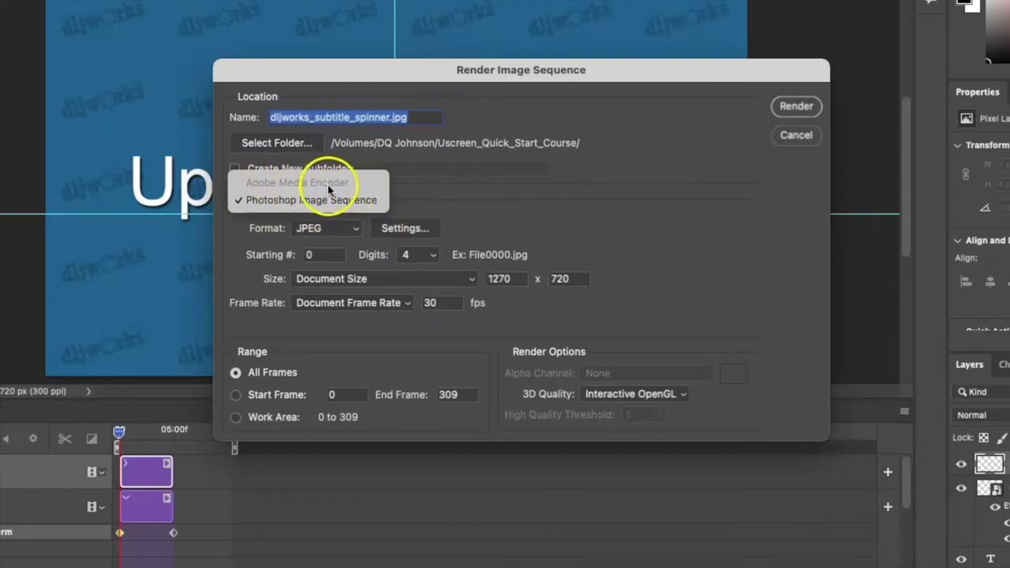
click(435, 194)
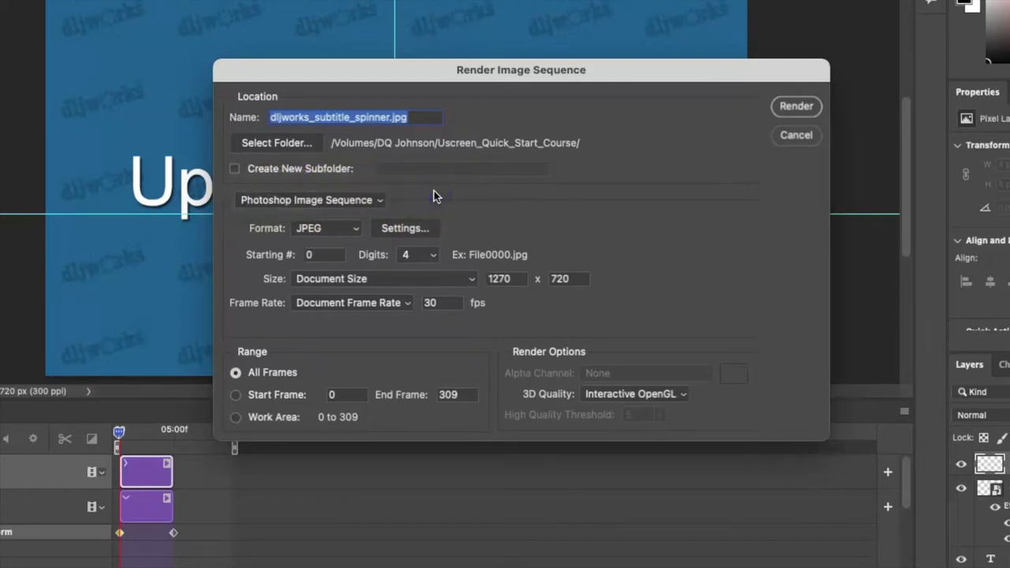
click(806, 136)
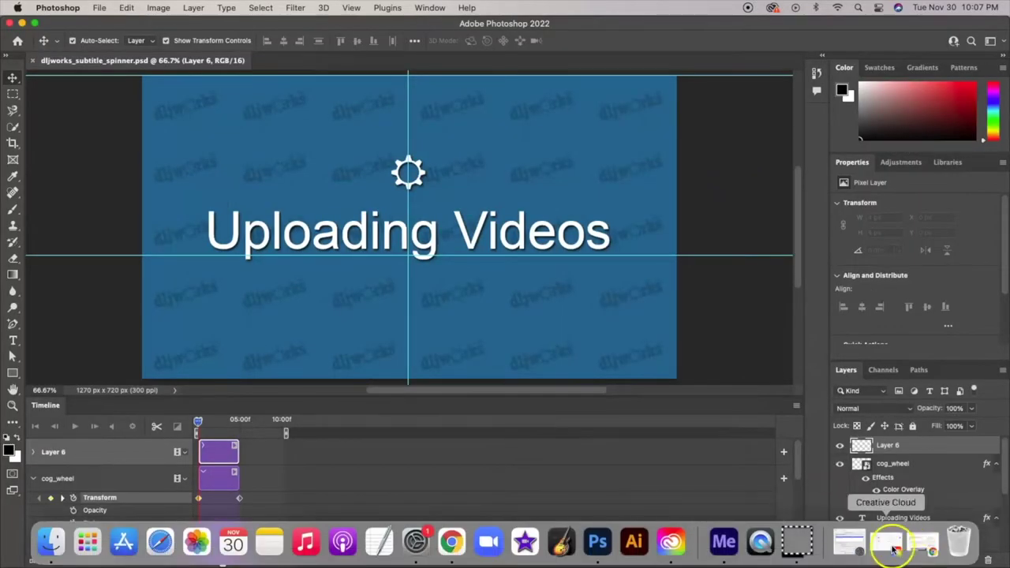
click(893, 544)
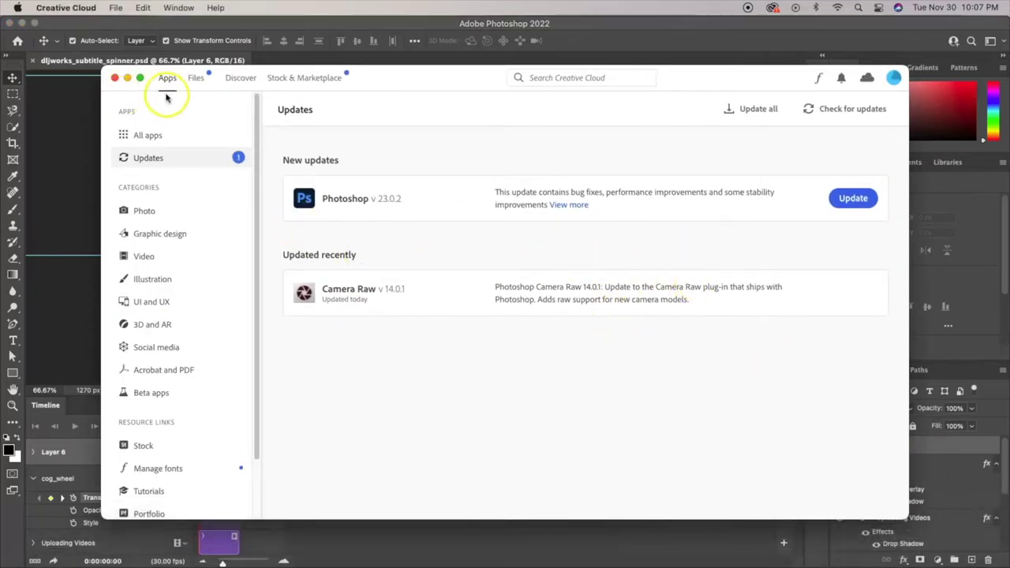
click(150, 136)
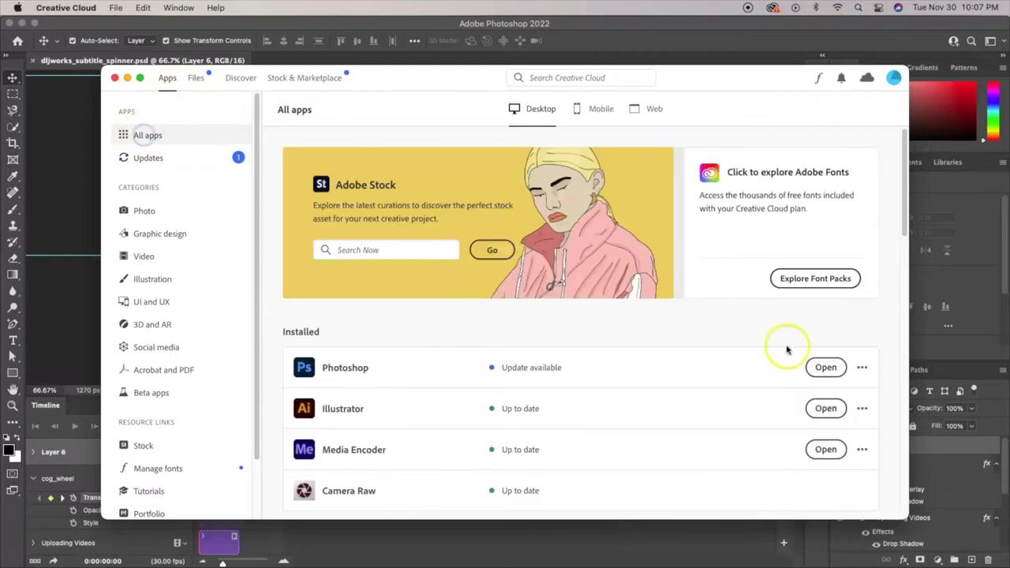
scroll(660, 323, down, 6)
scroll(670, 323, down, 8)
scroll(713, 342, up, 3)
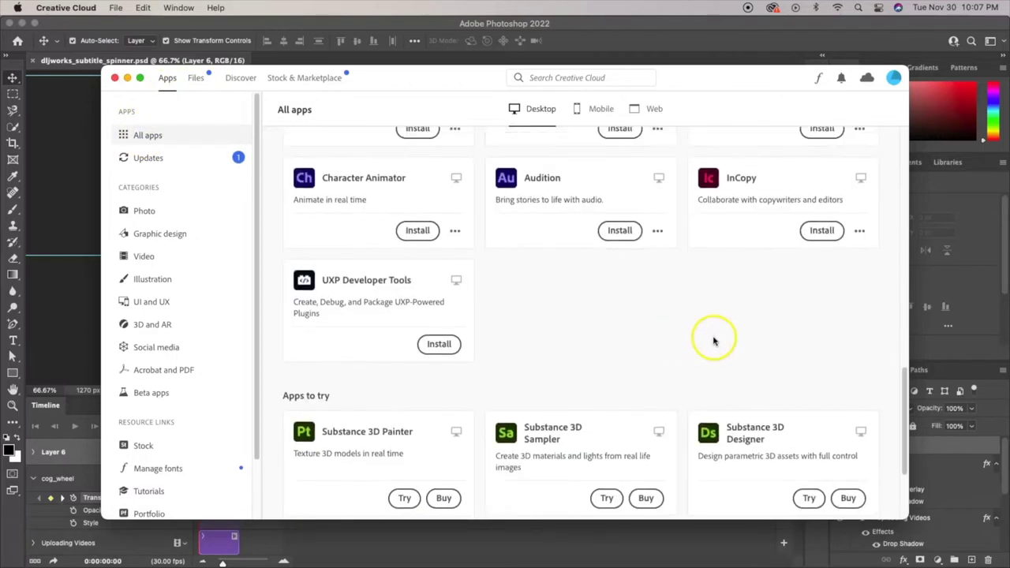
scroll(726, 355, up, 3)
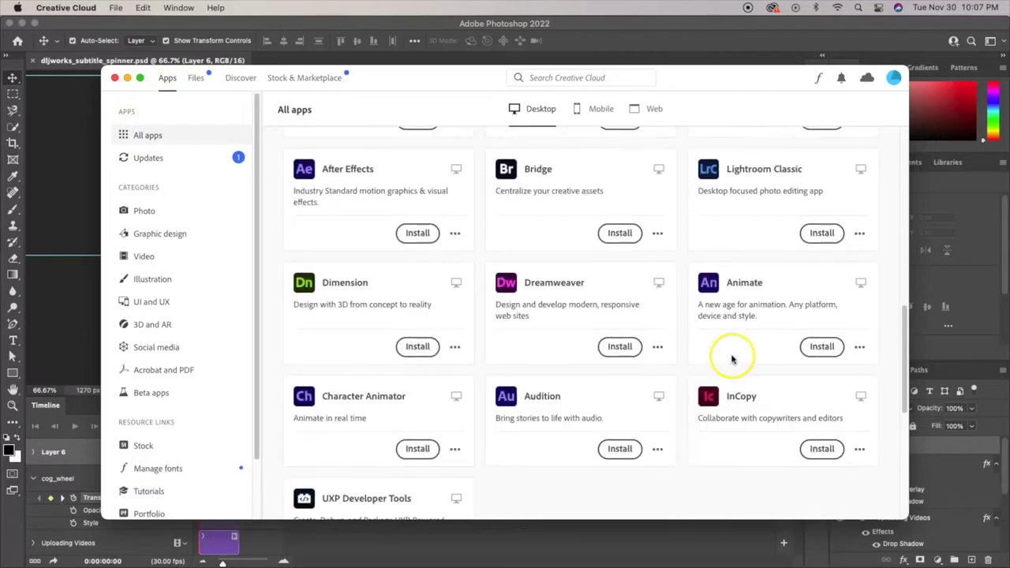
click(127, 77)
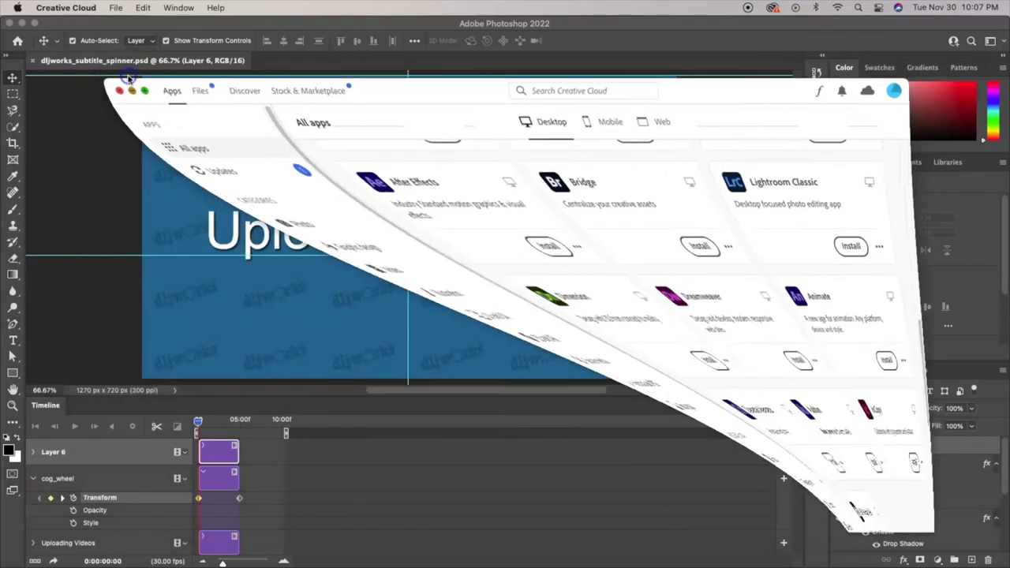
mouse_move(766, 562)
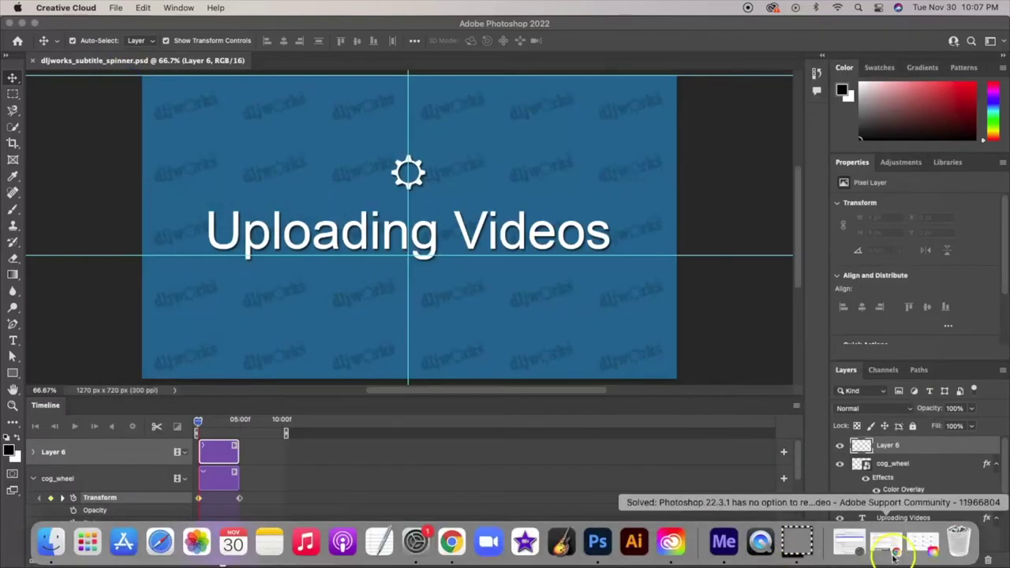
click(733, 555)
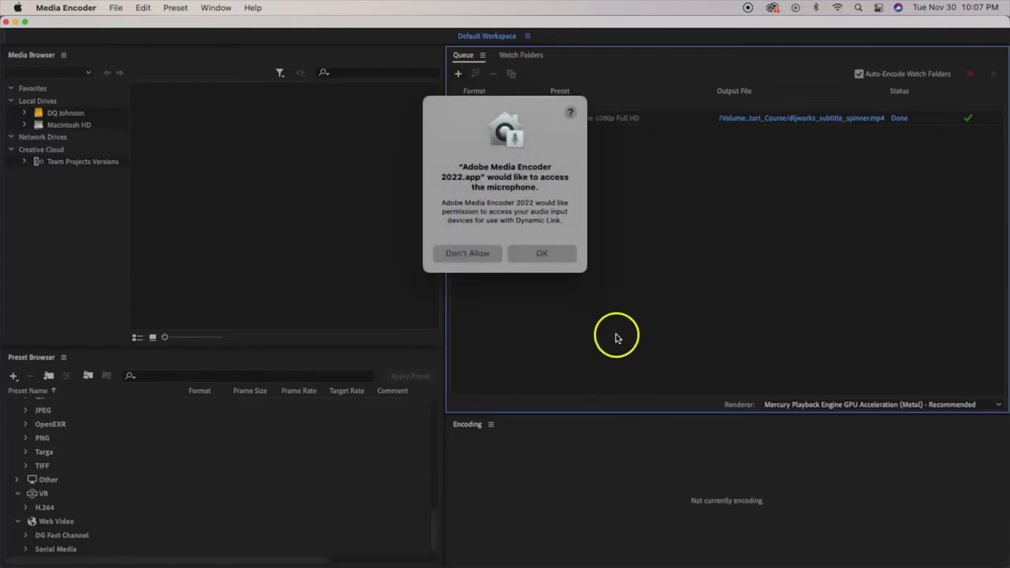
Allow Adobe Media Encoder access to the microphone
click(545, 255)
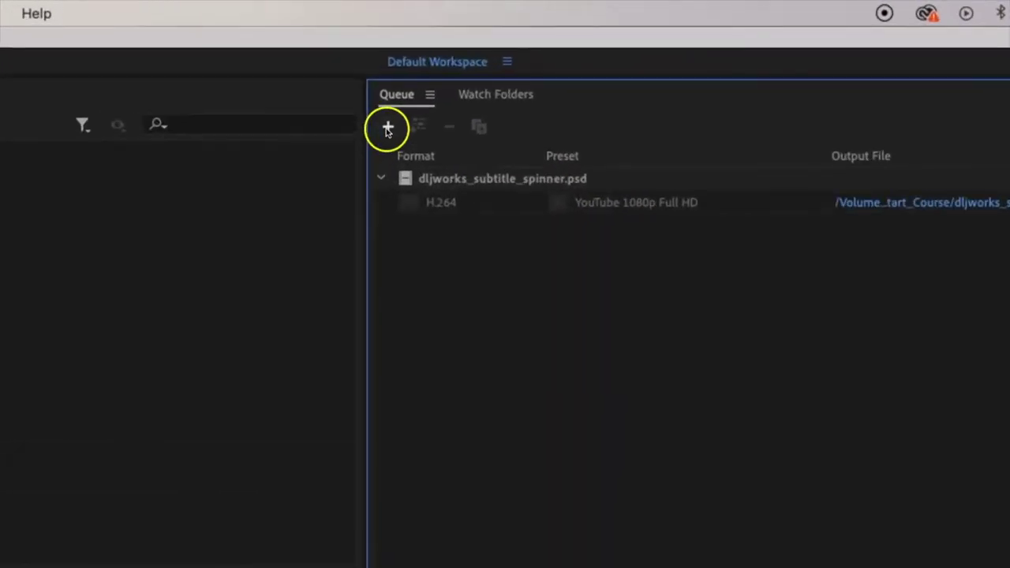
Add dljworks_subtitle_spinner.psd to the queue, select its H.264 output, then add another source
click(387, 129)
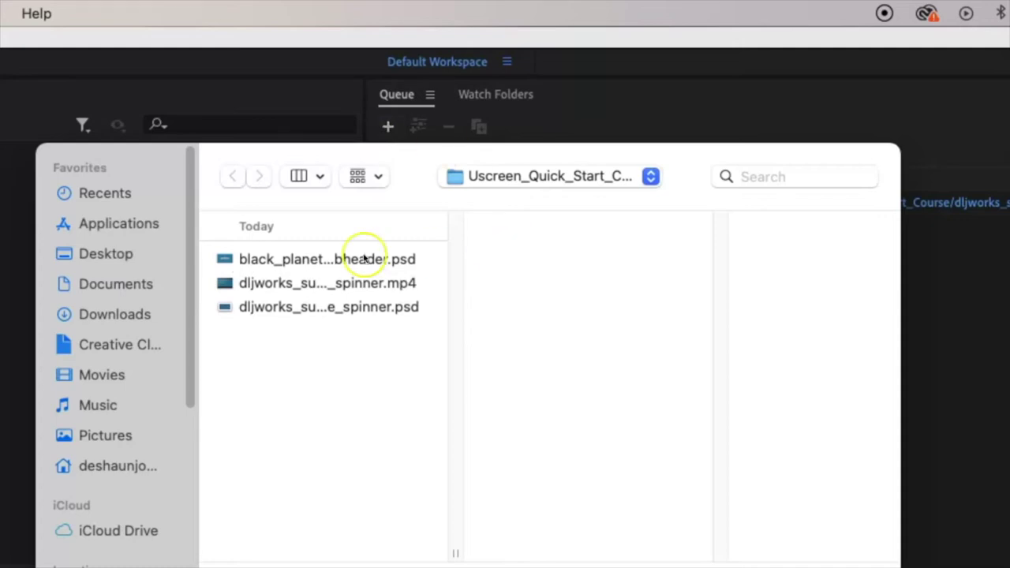
click(302, 259)
click(299, 308)
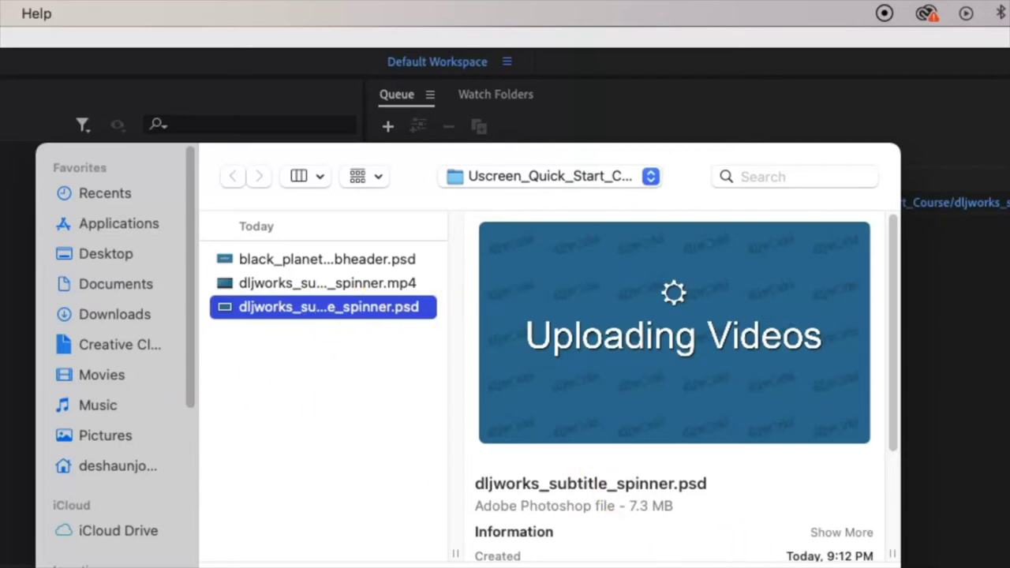
key(Return)
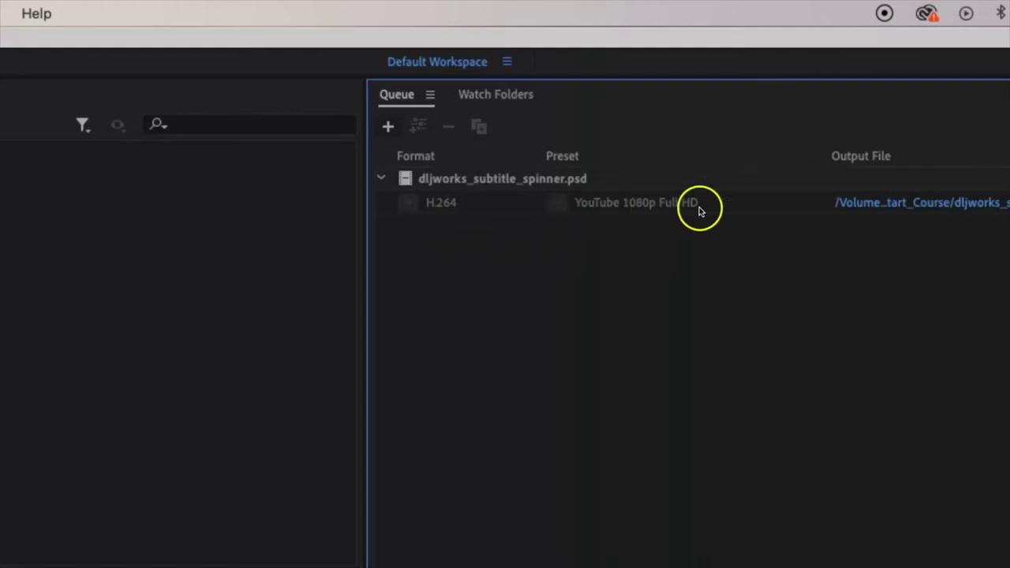
click(470, 203)
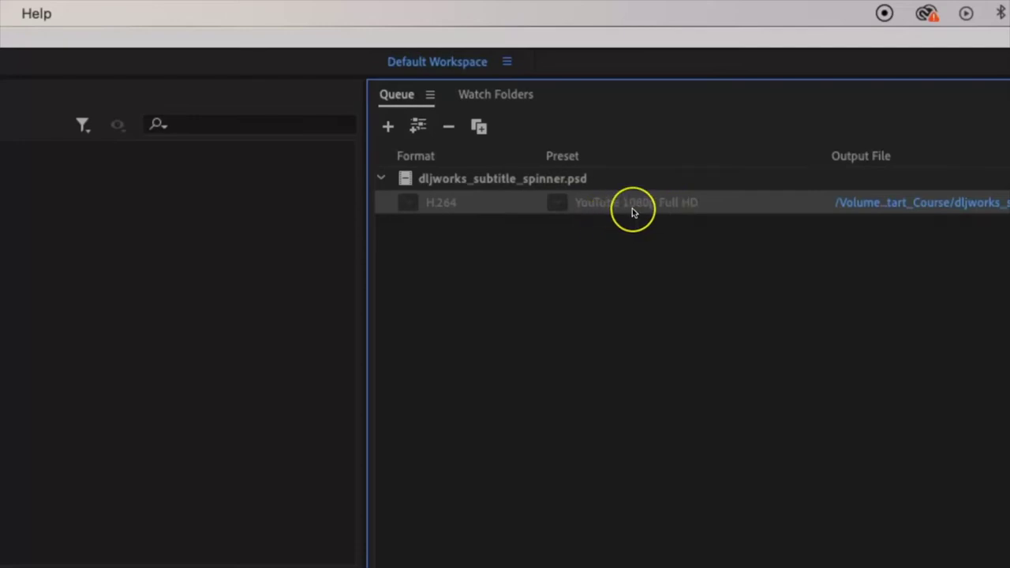
mouse_move(633, 211)
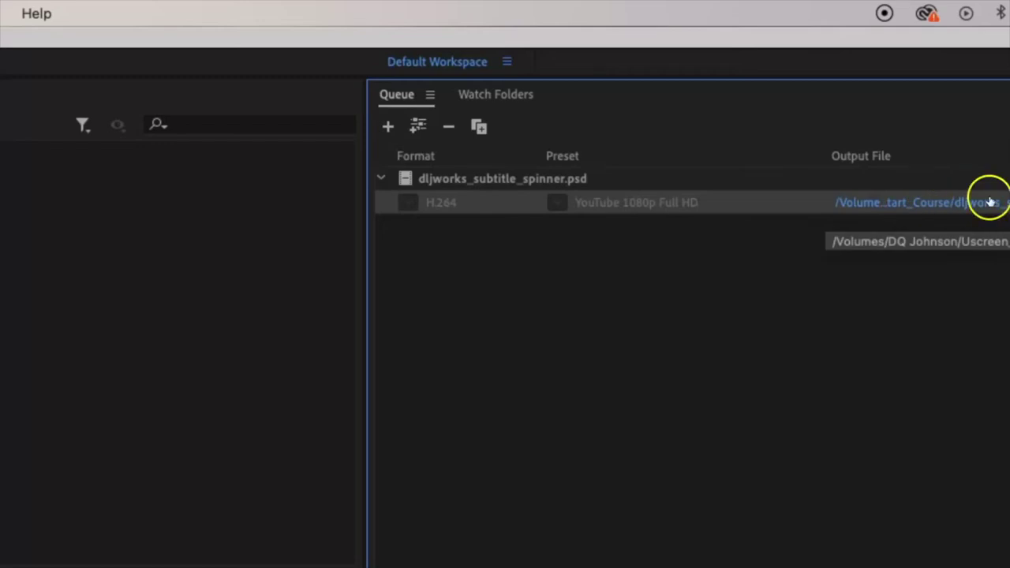
click(390, 128)
Import black_planet_subheader.psd, select its H.264 output, and run the queue to encode it
click(311, 261)
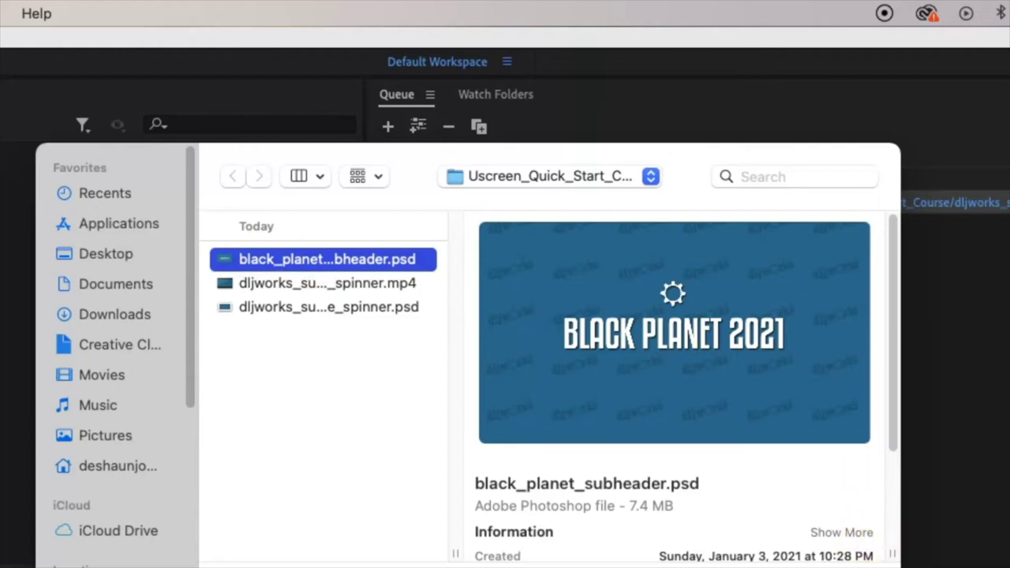
key(Return)
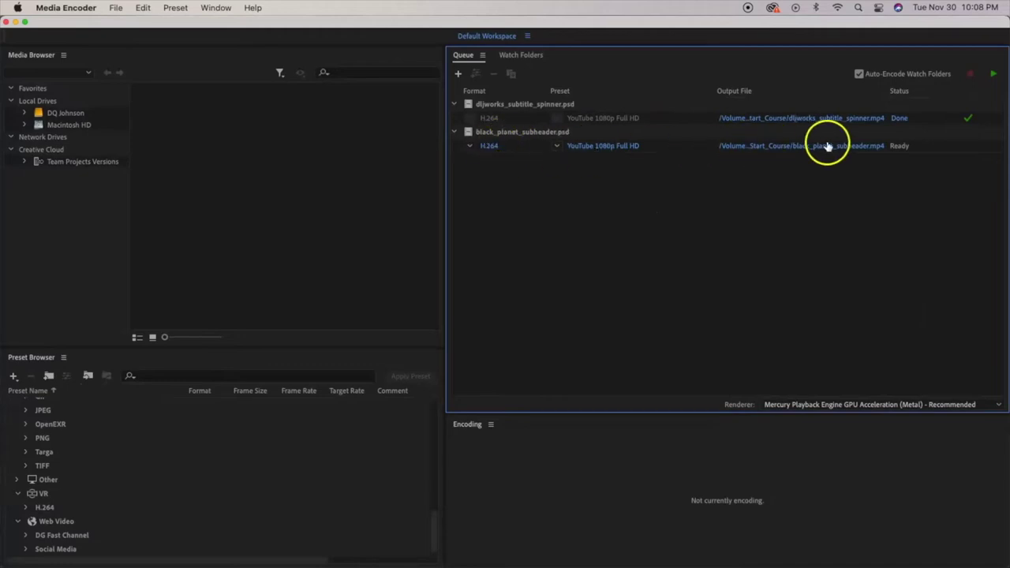
click(695, 150)
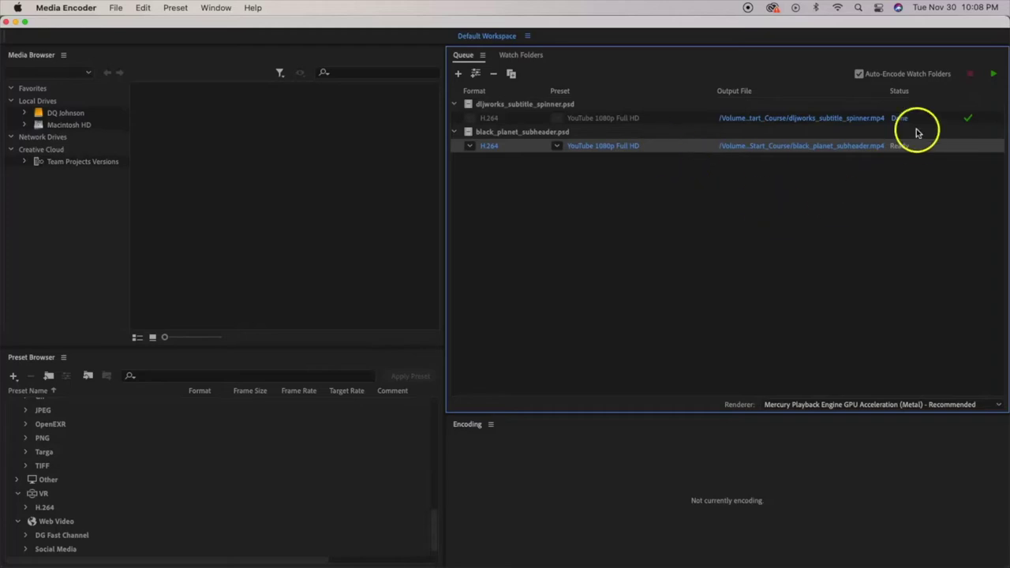
click(992, 75)
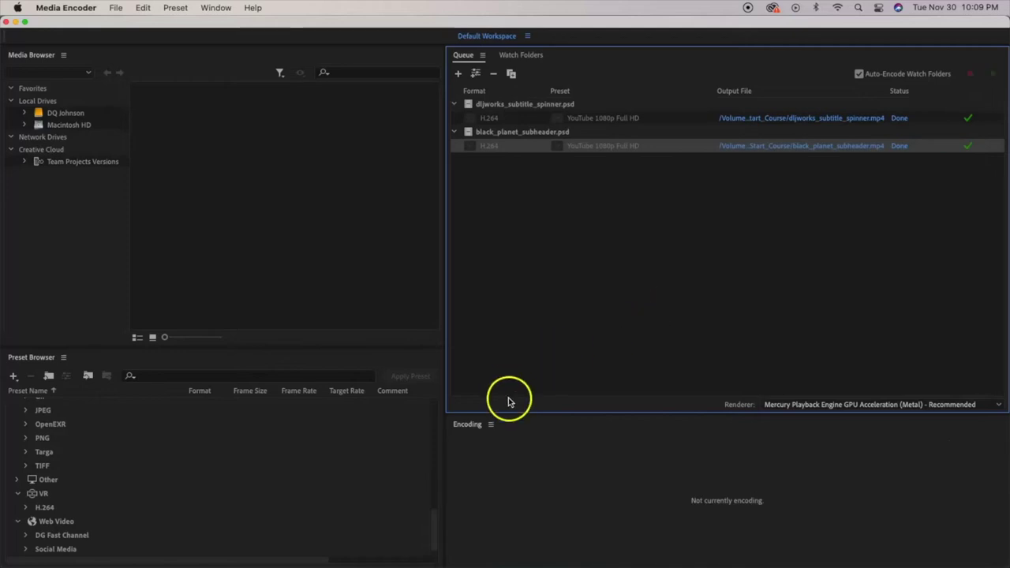
mouse_move(572, 562)
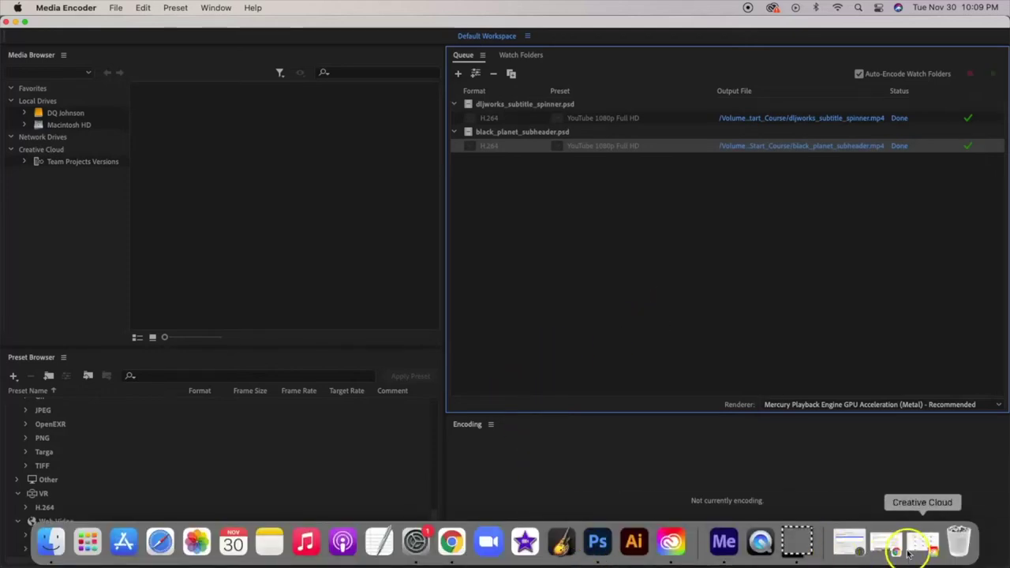
In Finder, go to the DQ Johnson drive's Uscreen_Quick_Start_Course folder
click(50, 542)
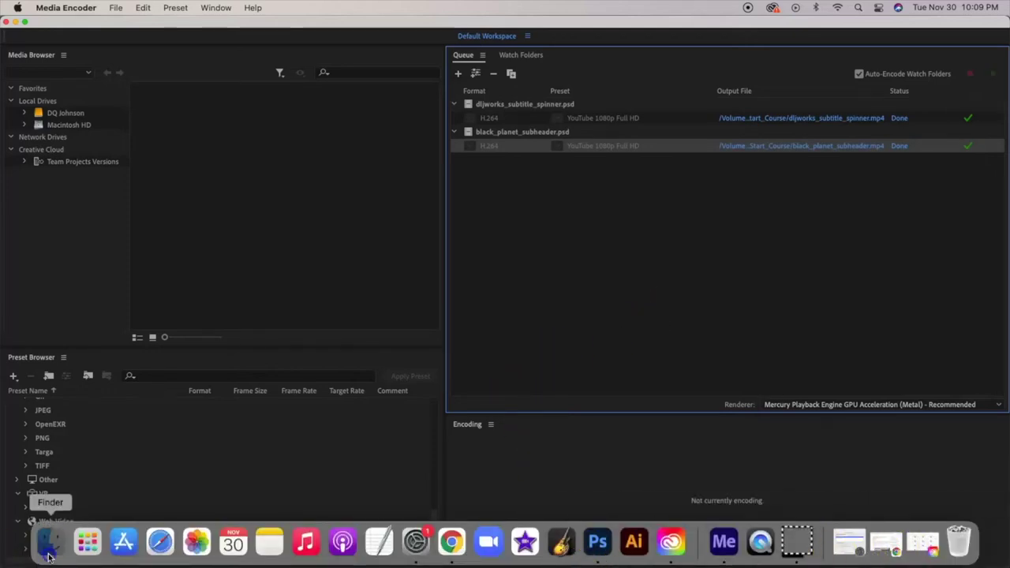
scroll(466, 276, down, 5)
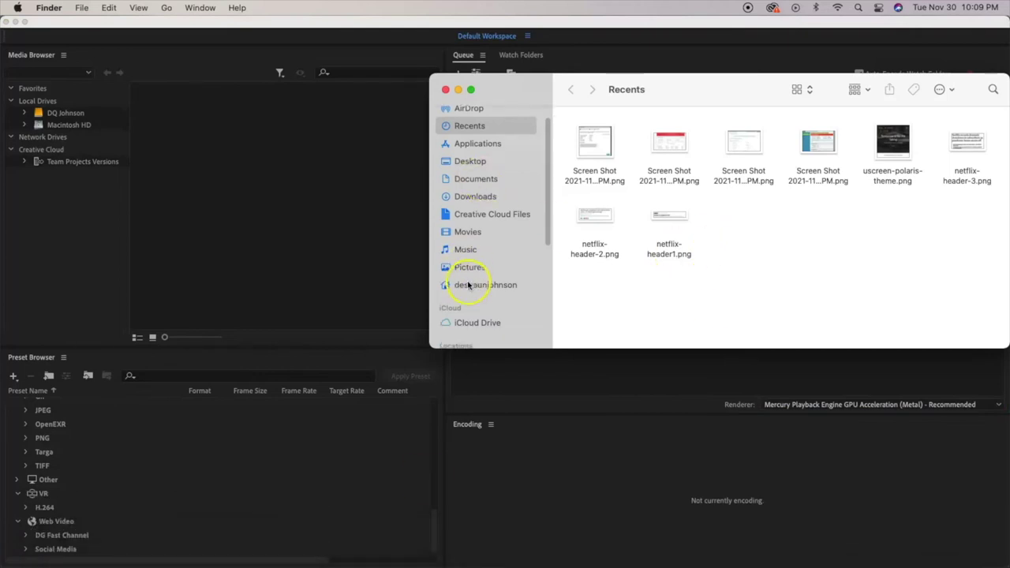
click(476, 243)
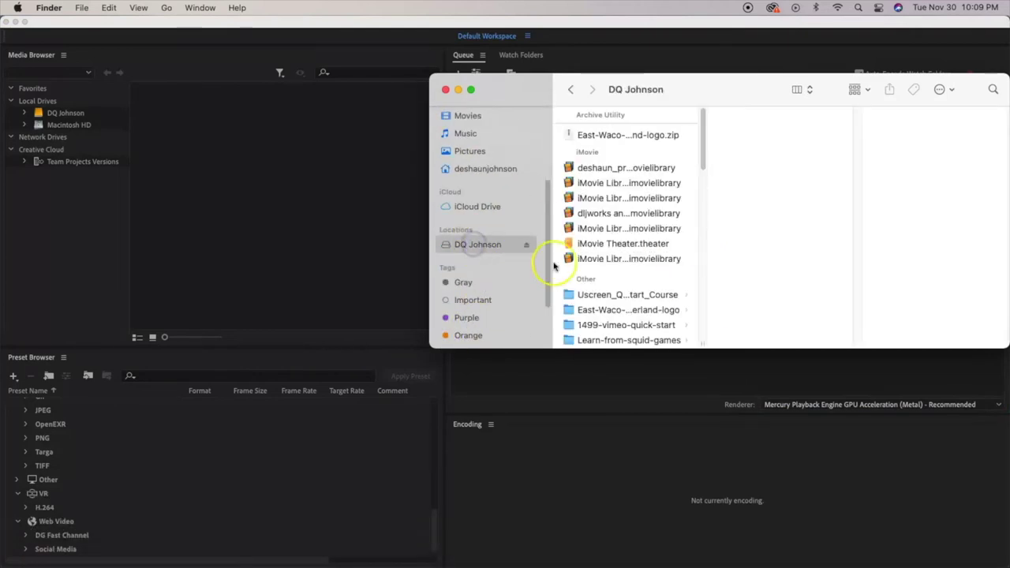
scroll(652, 226, down, 3)
scroll(650, 225, down, 2)
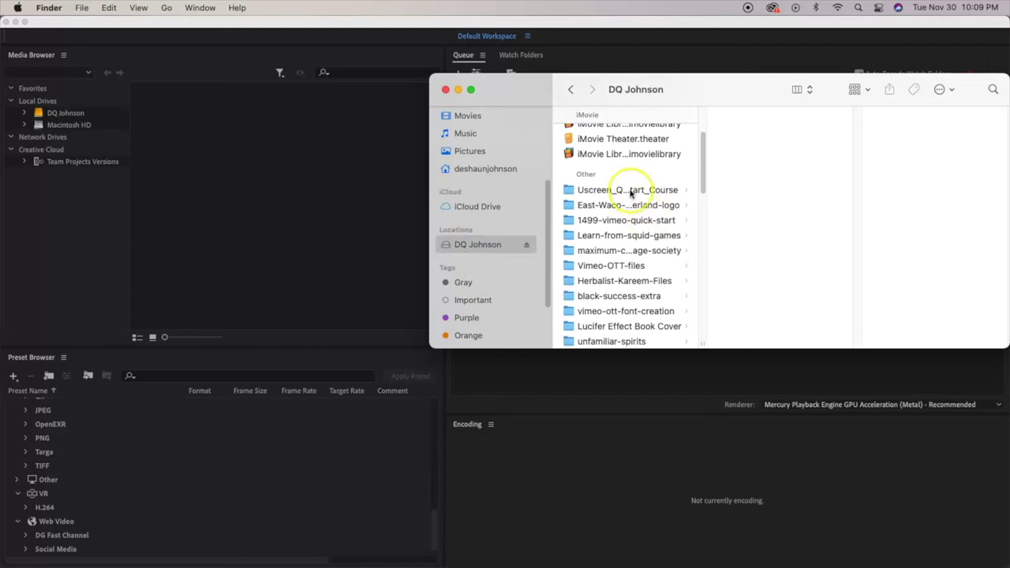
click(630, 191)
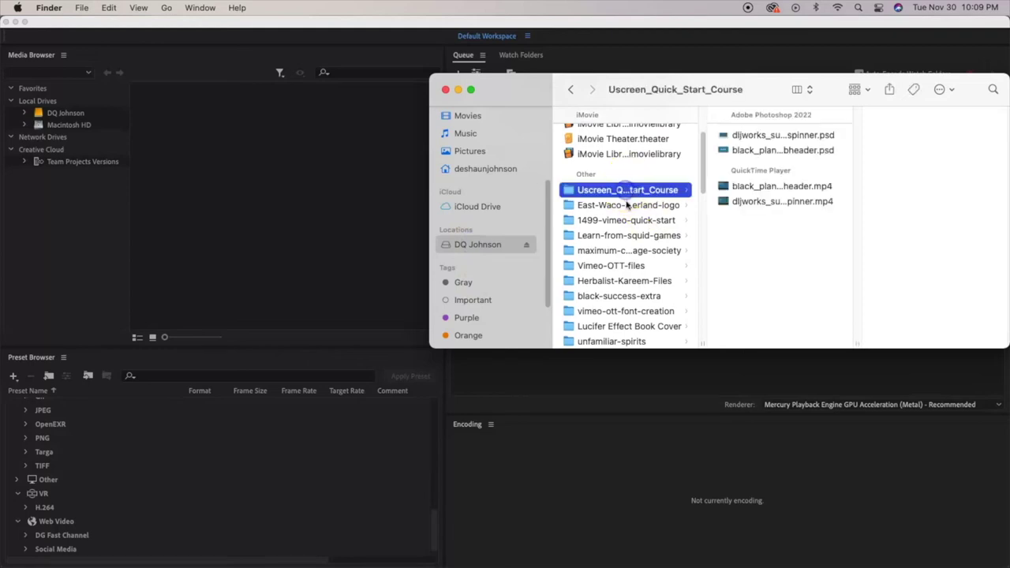
Preview black_planet_subheader.mp4 and dljworks_subtitle_spinner.mp4 to compare them
click(779, 187)
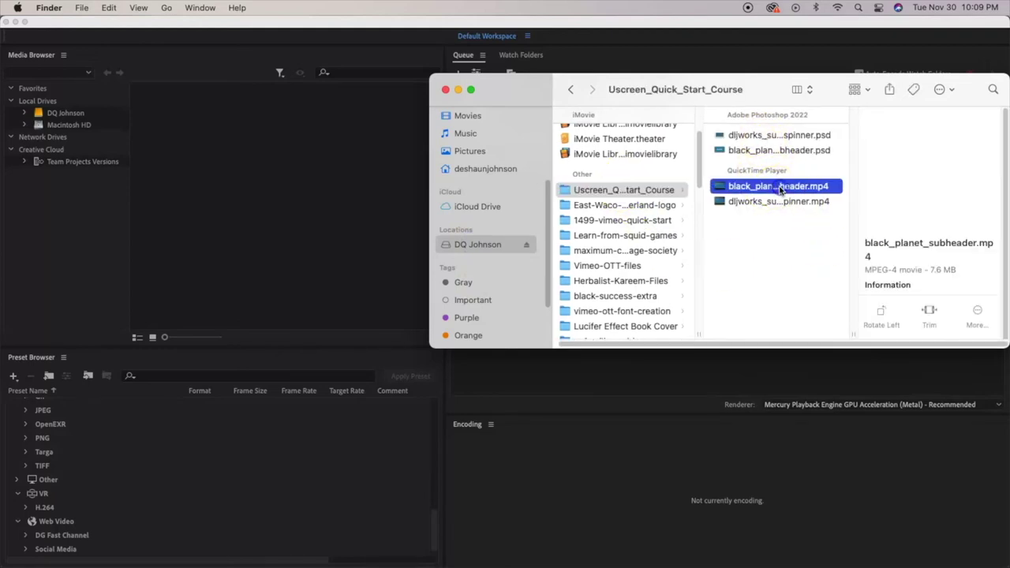
click(767, 203)
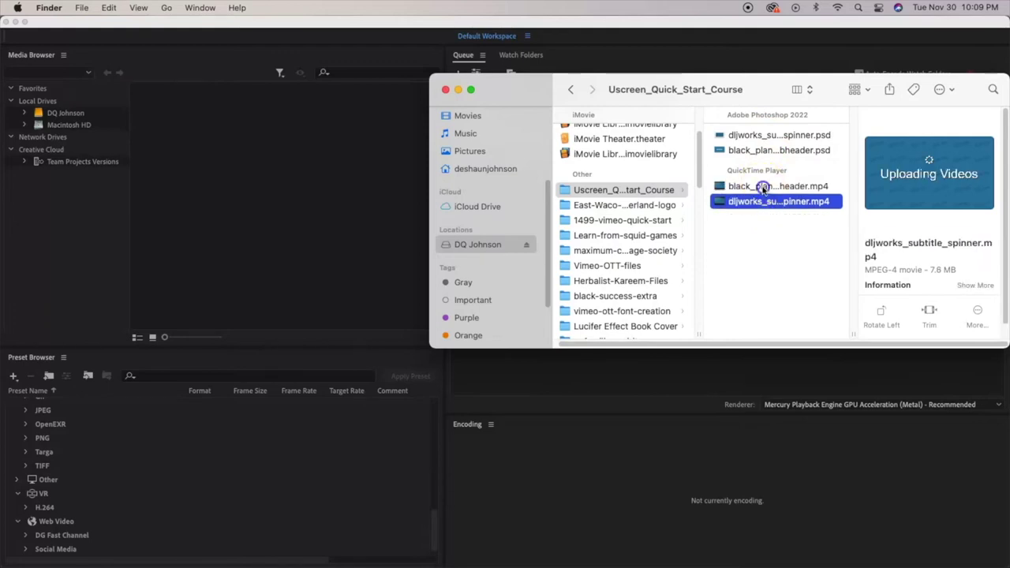
click(763, 187)
click(768, 202)
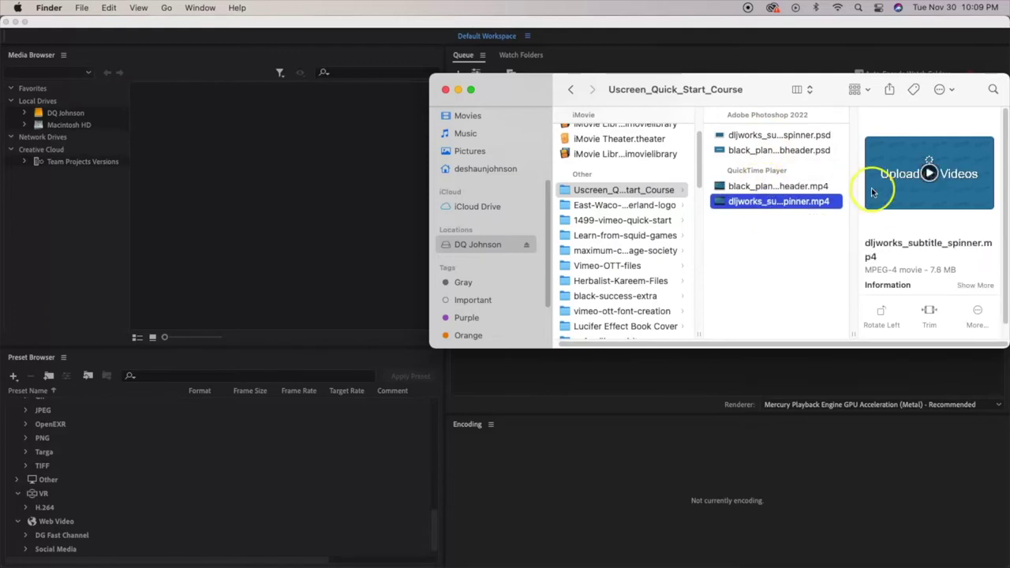
click(929, 169)
click(742, 252)
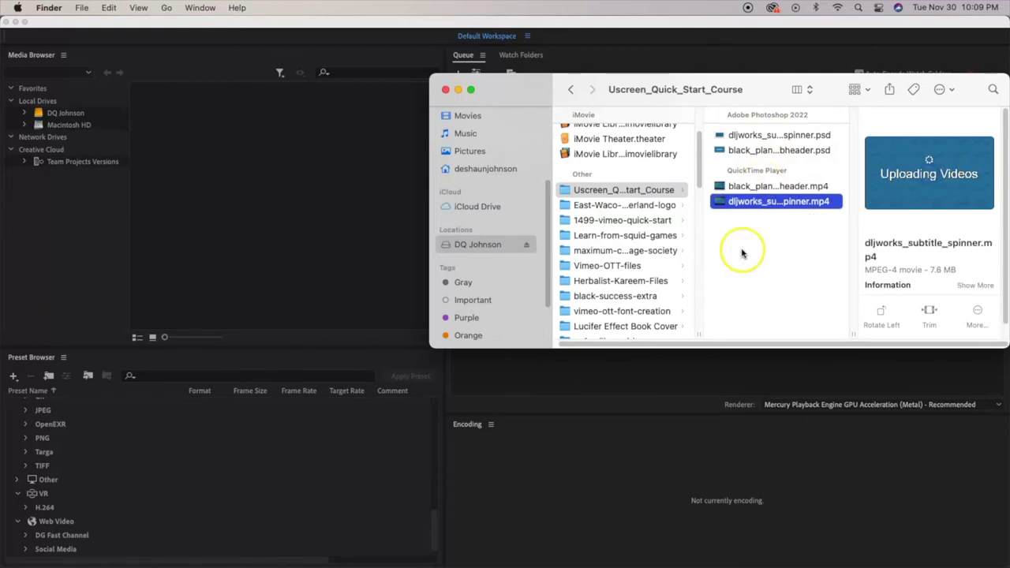
mouse_move(932, 175)
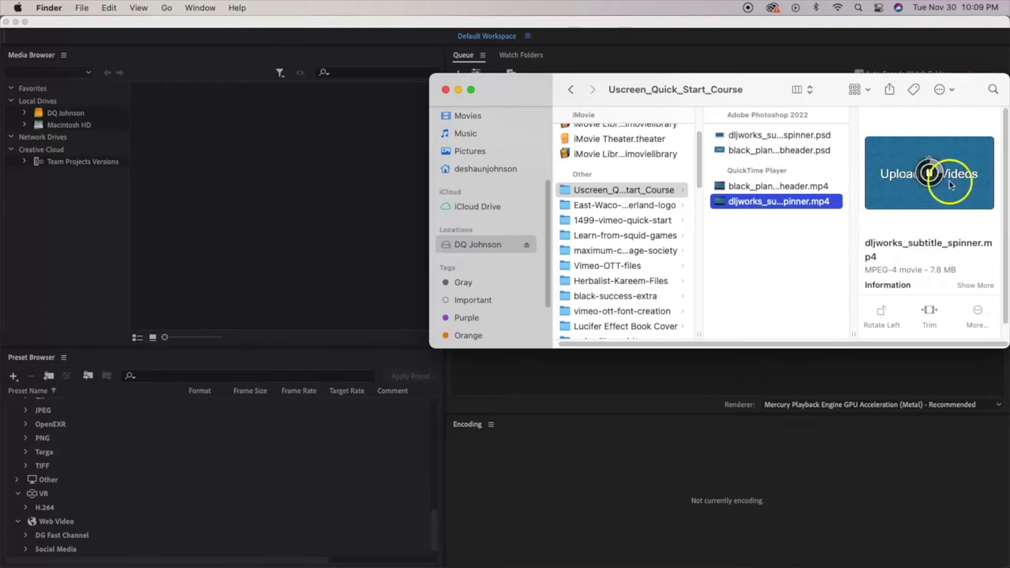
Play dljworks_subtitle_spinner.mp4 in QuickTime, jump to about 7 seconds, then pause
double_click(770, 203)
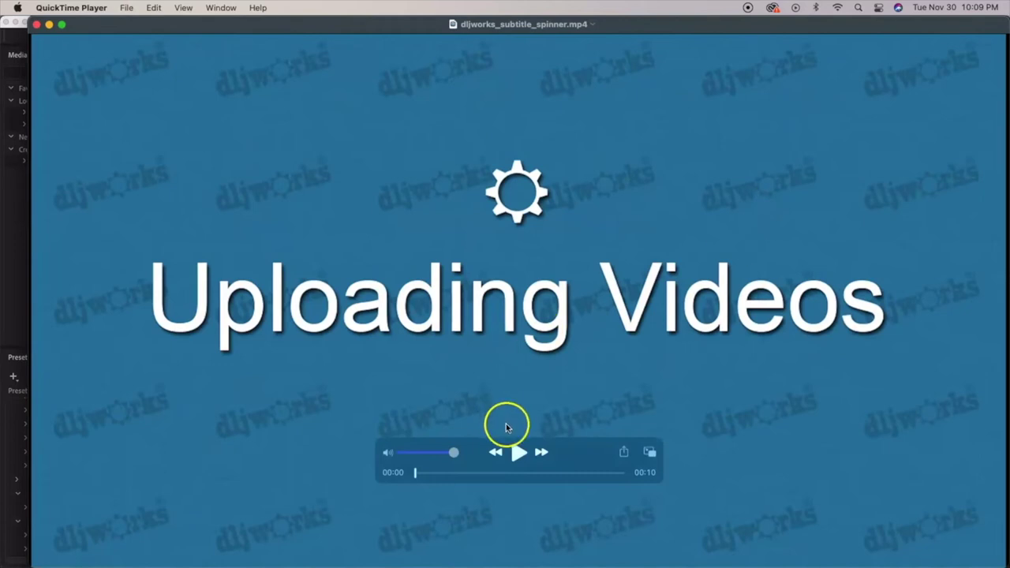
click(517, 452)
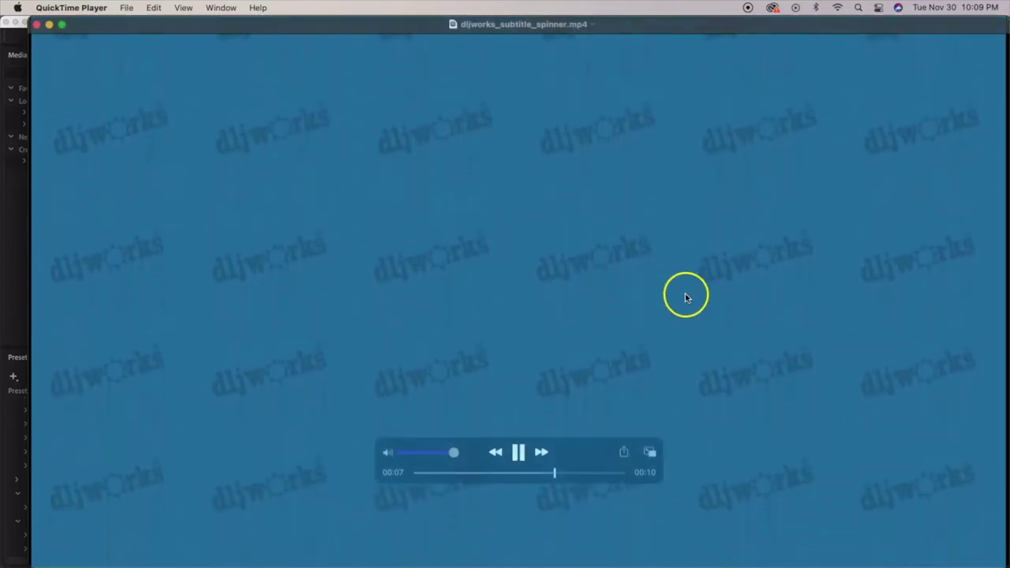
click(568, 473)
click(518, 452)
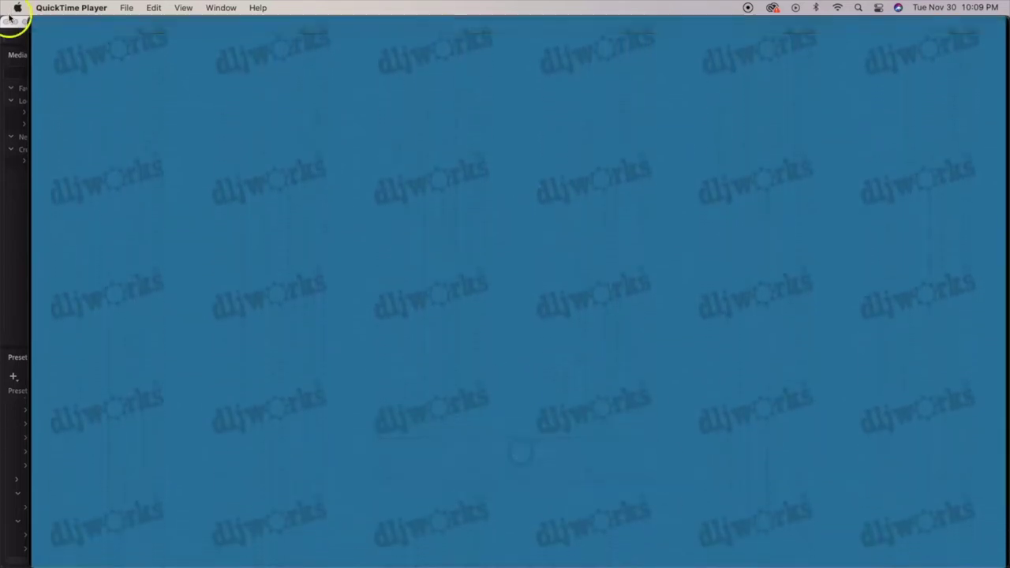
Close the video and Finder windows and return to the Adobe Support Community thread in Chrome
click(49, 26)
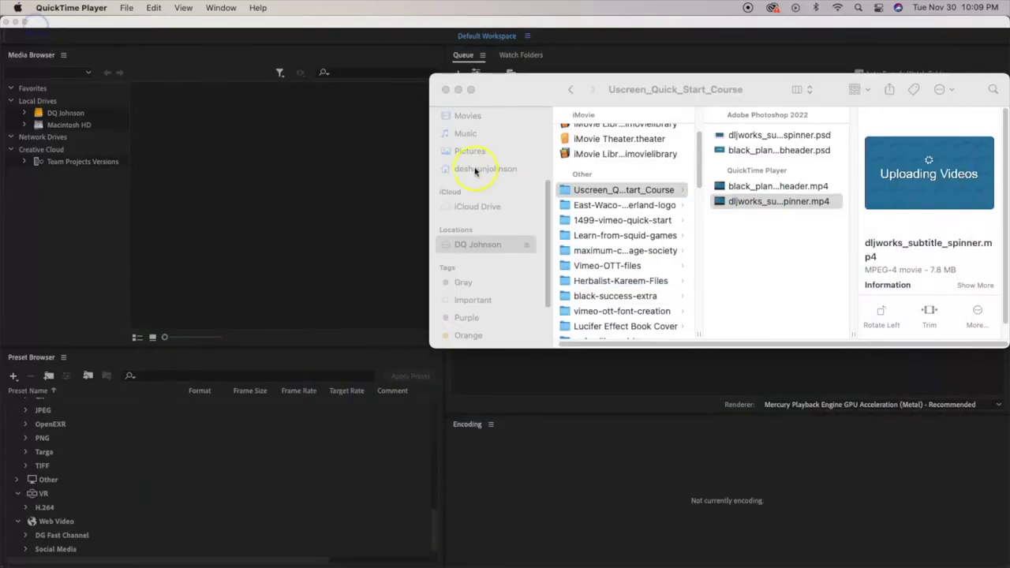
click(446, 89)
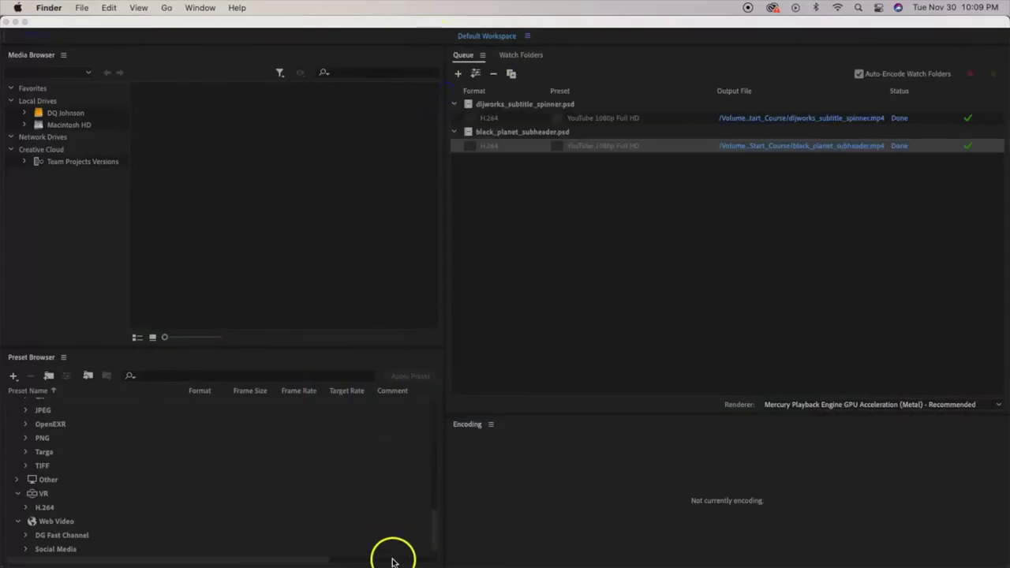
mouse_move(392, 562)
click(886, 543)
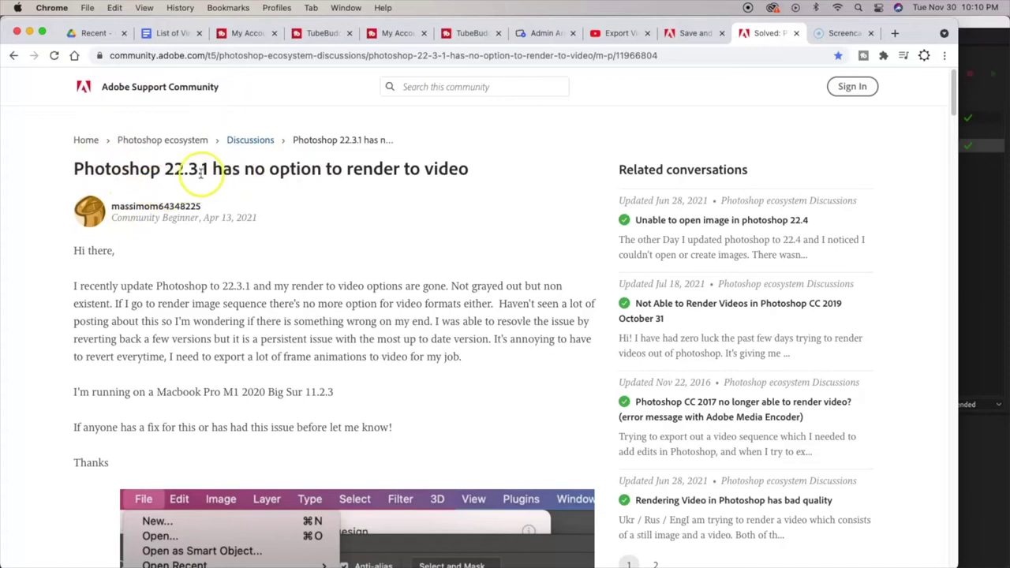
Scroll the forum thread down to the '1 Correct answer' recommending Rosetta
scroll(456, 183, down, 5)
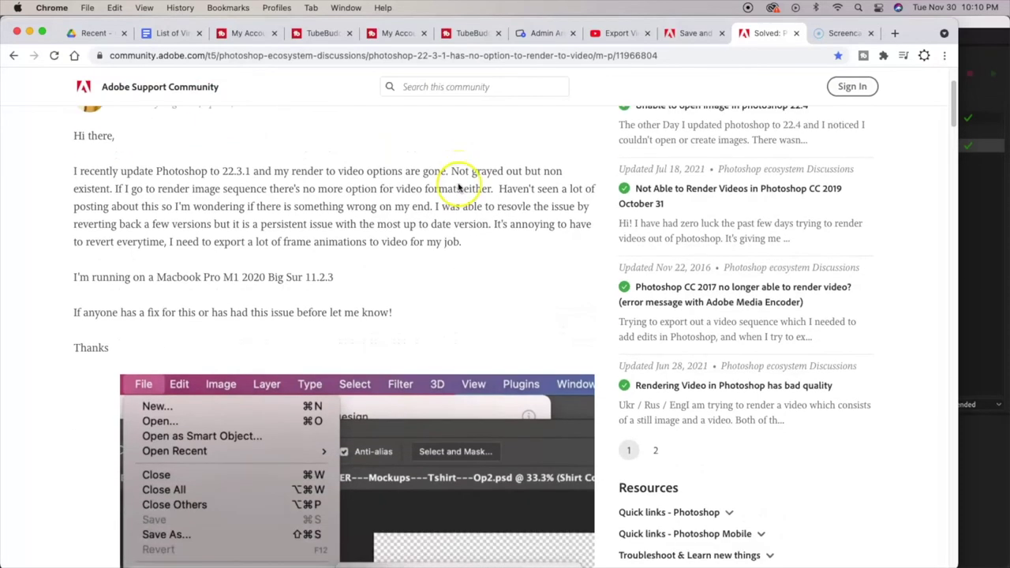
scroll(388, 198, down, 4)
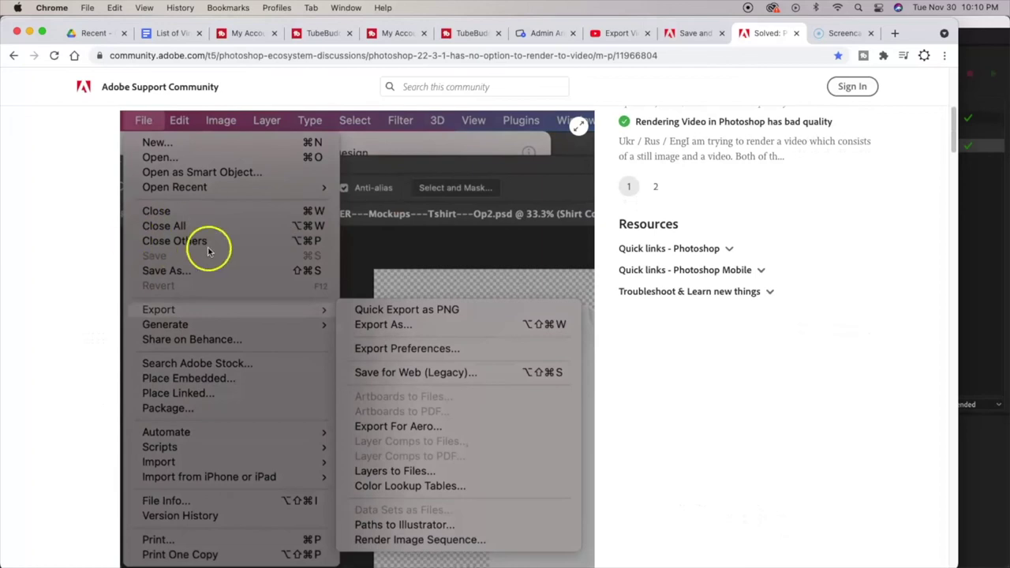
scroll(237, 249, up, 6)
scroll(258, 250, up, 1)
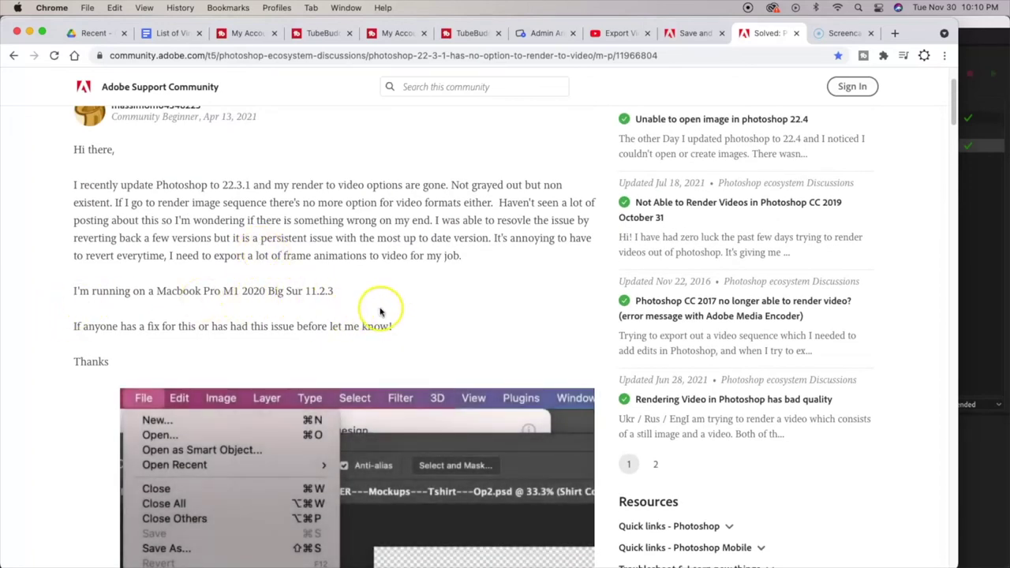
scroll(376, 311, down, 1)
scroll(376, 314, down, 6)
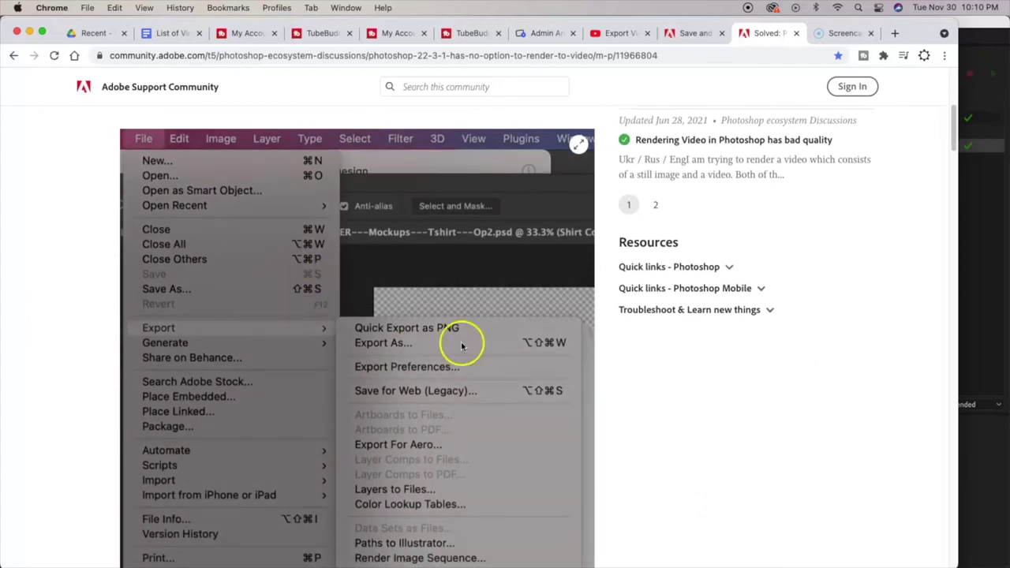
scroll(509, 347, down, 1)
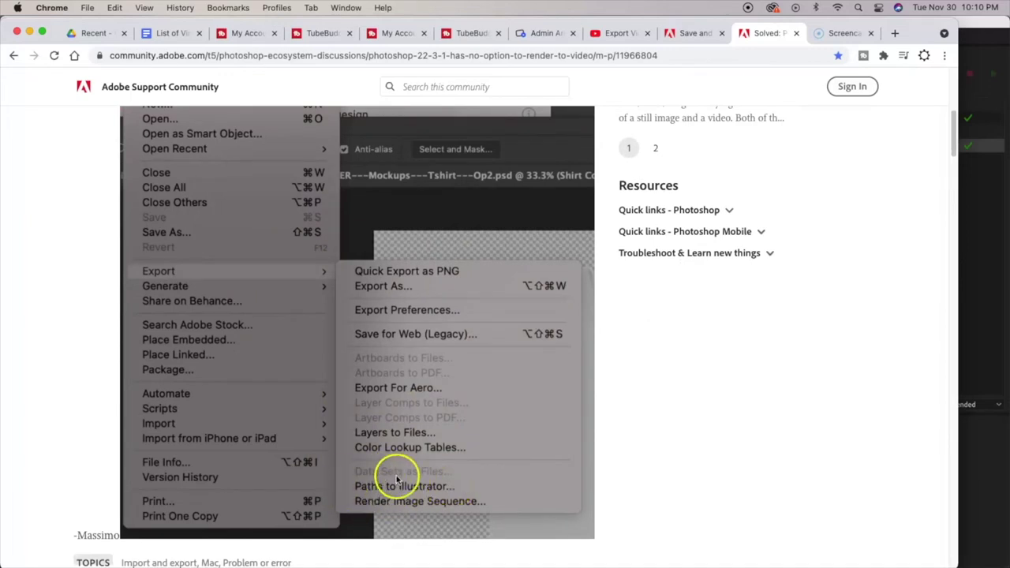
scroll(388, 467, down, 10)
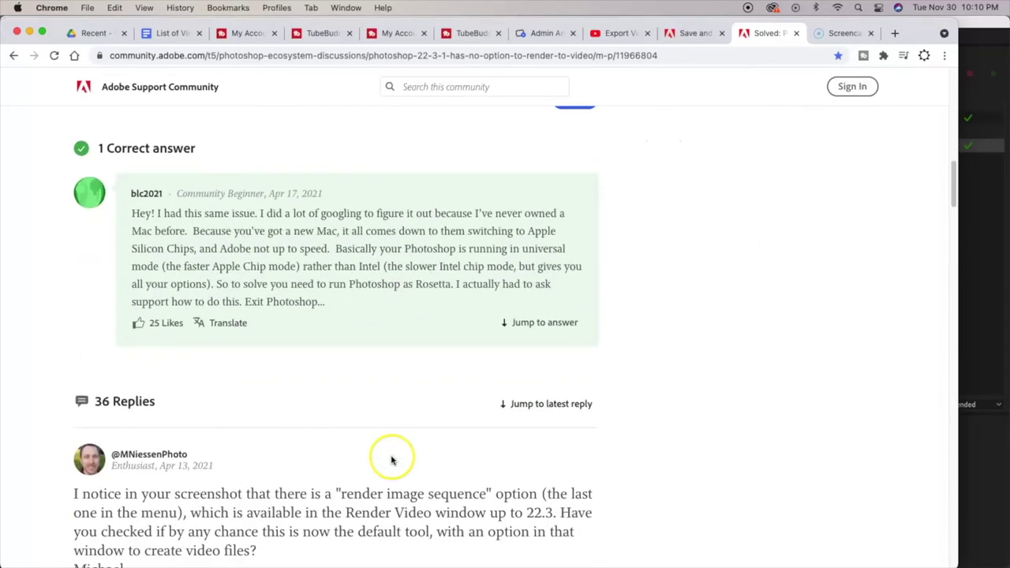
Scroll on to blc2021's full Run in Rosetta steps, Apple Silicon link, and thankful replies
scroll(396, 456, down, 7)
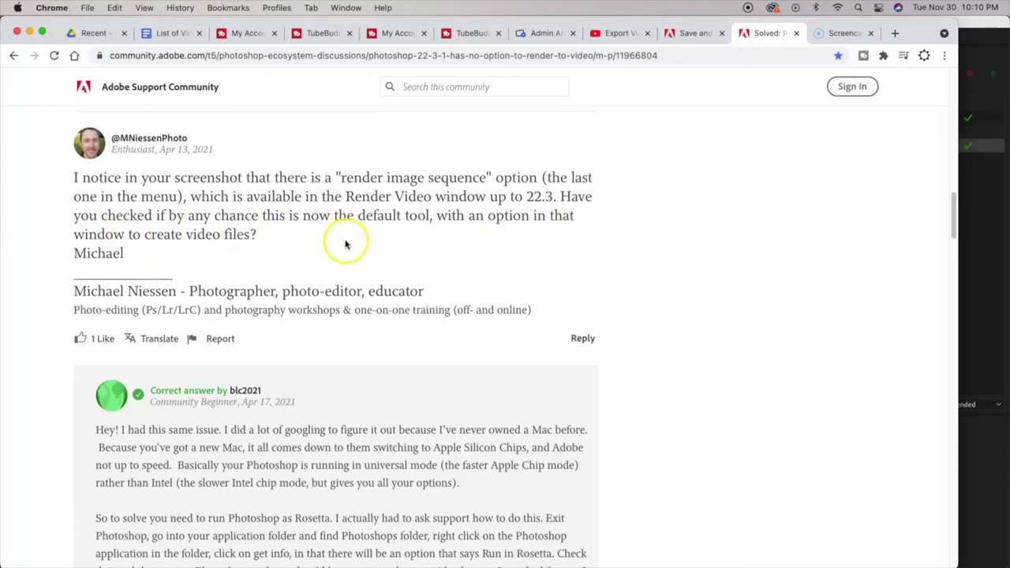
scroll(342, 241, down, 3)
scroll(346, 244, down, 8)
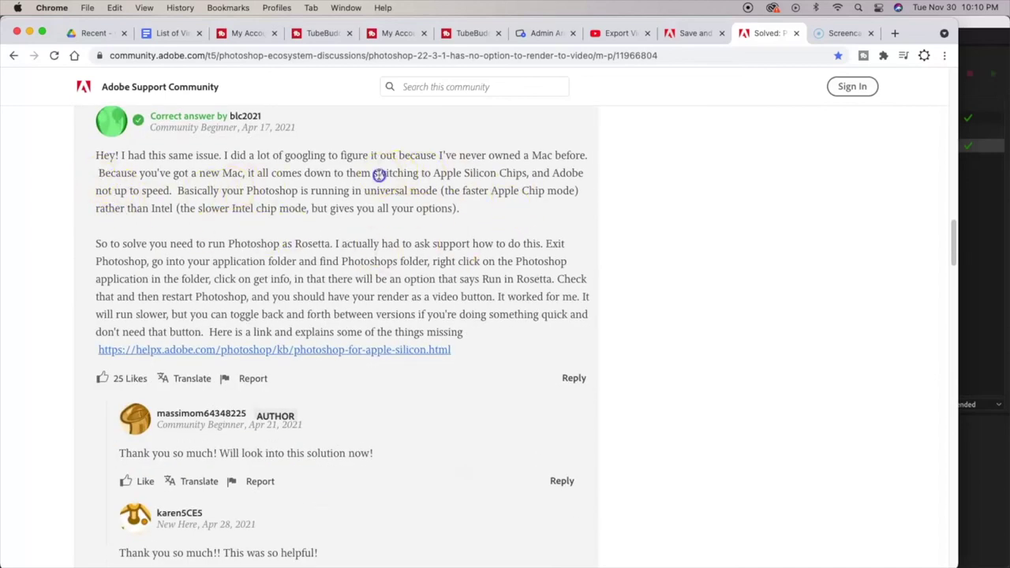
drag(389, 173, 464, 171)
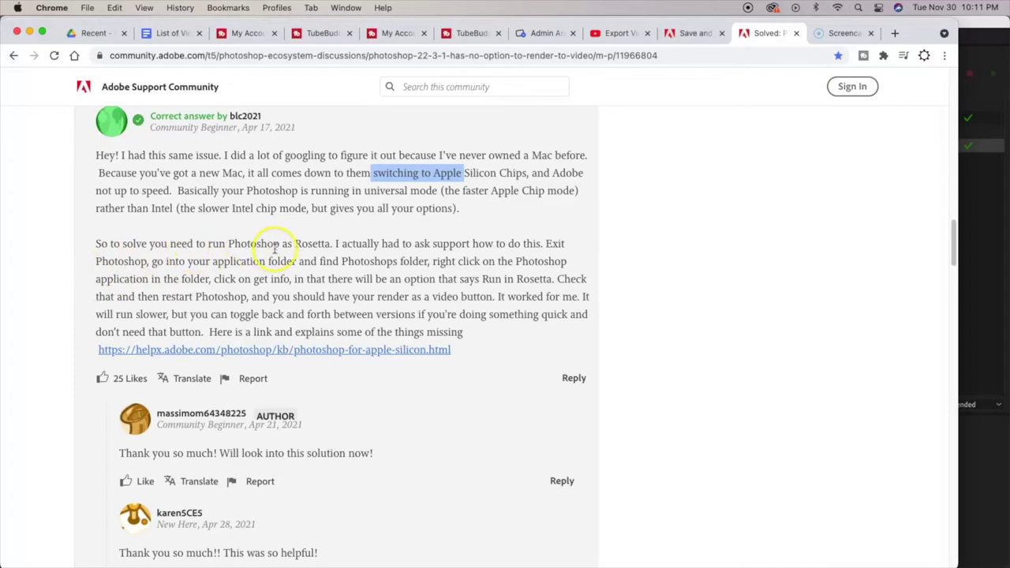
drag(91, 247, 552, 238)
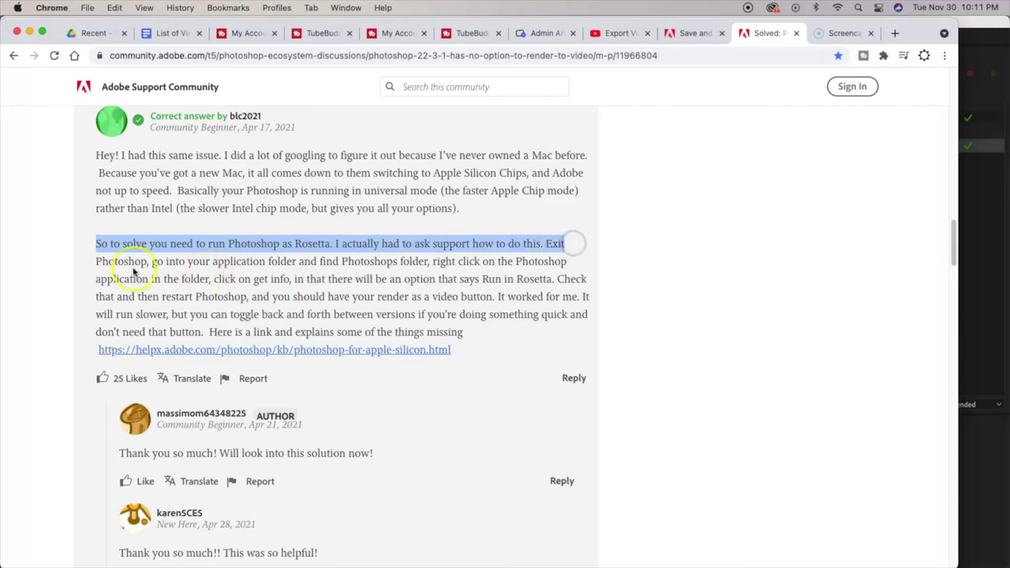
drag(96, 261, 380, 264)
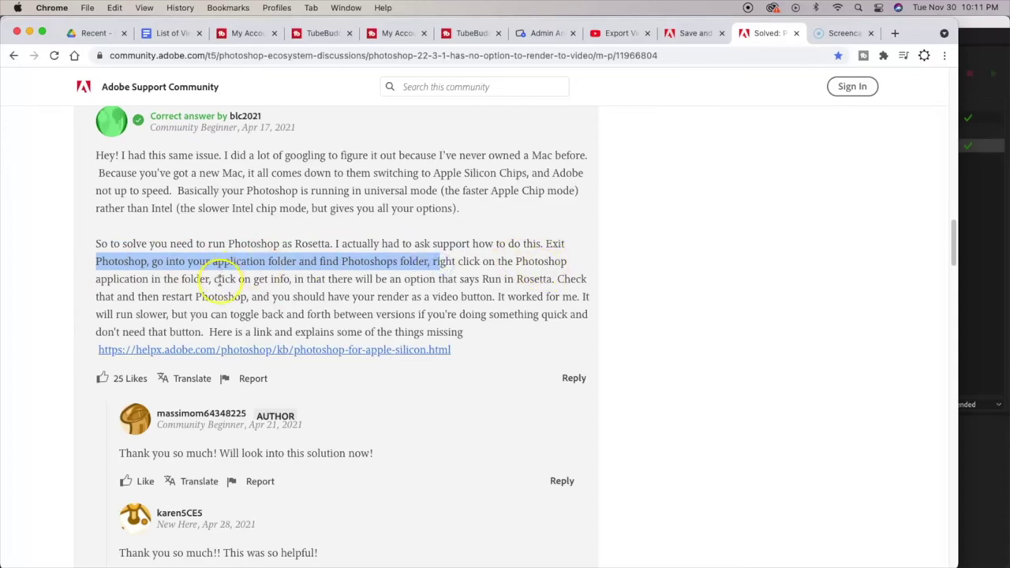
drag(211, 280, 316, 278)
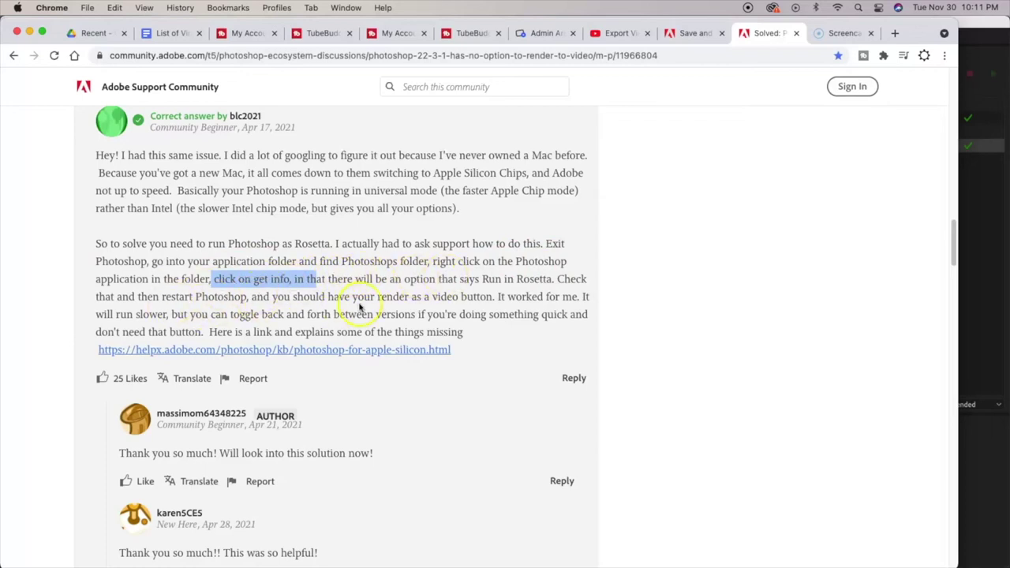
drag(364, 297, 447, 297)
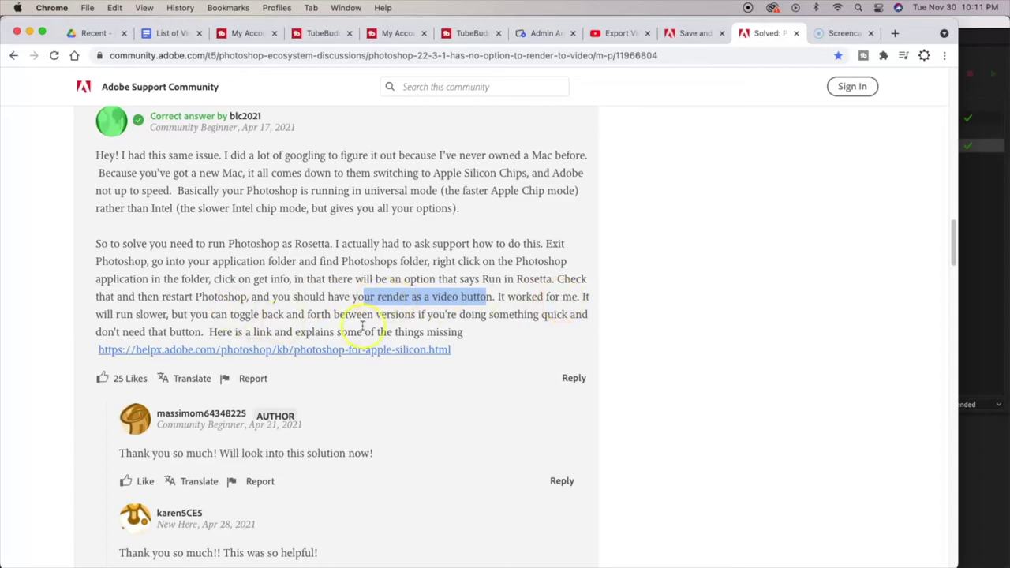
drag(289, 316, 584, 334)
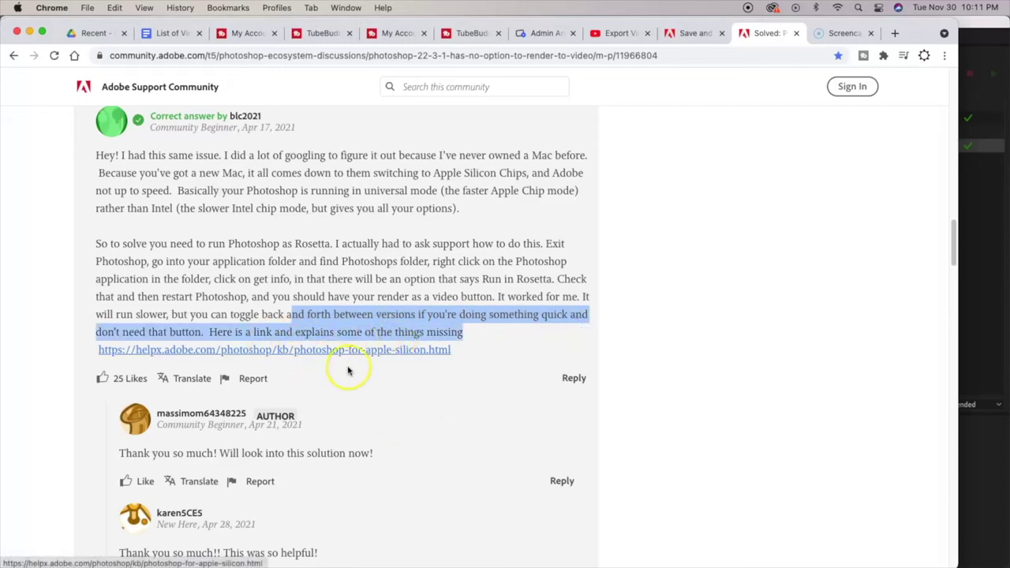
click(525, 332)
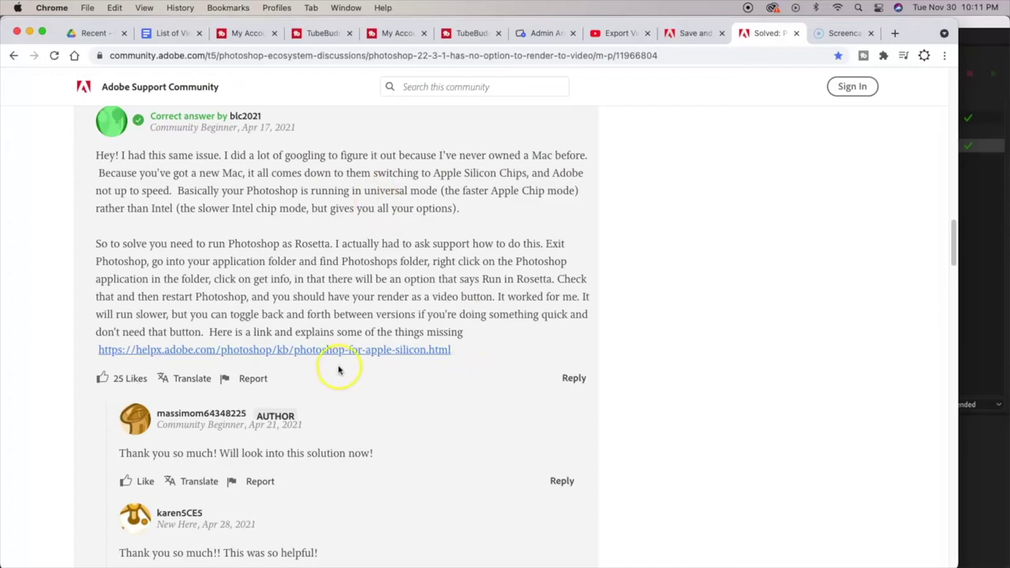
Scroll down through the thread's replies, then back up to the original post
scroll(401, 316, down, 5)
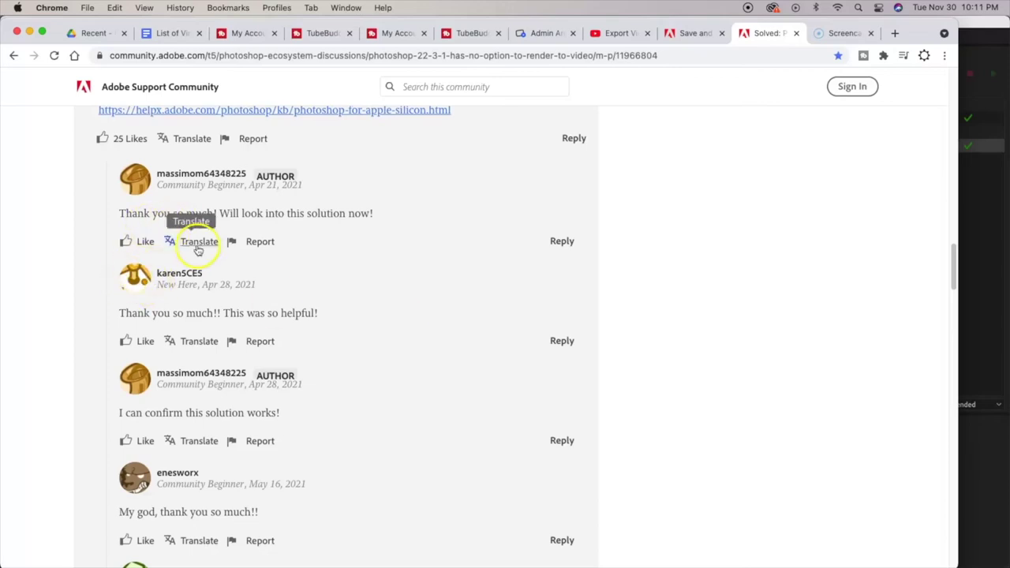
scroll(343, 243, down, 1)
scroll(345, 246, down, 20)
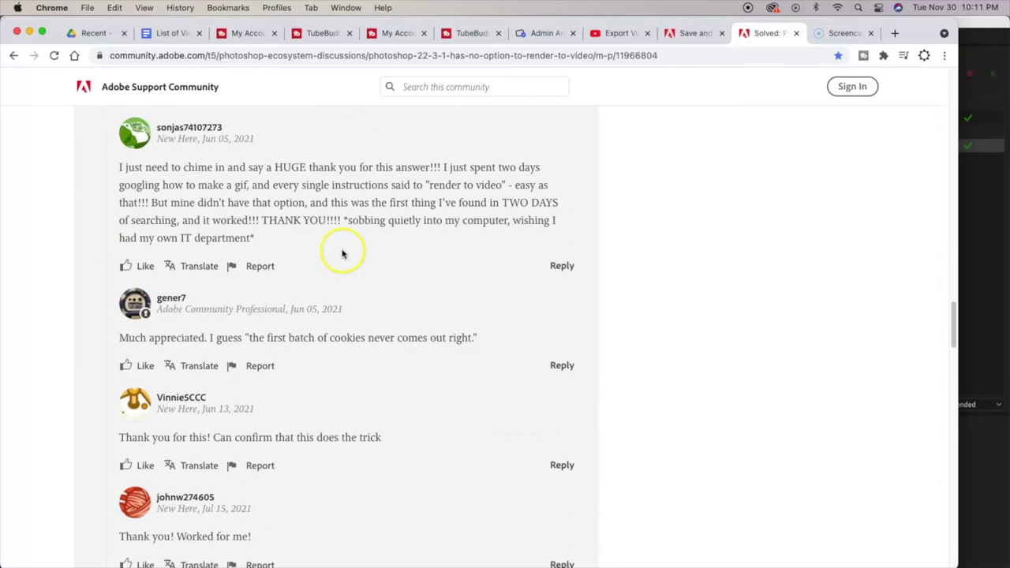
scroll(347, 261, down, 8)
scroll(408, 351, up, 20)
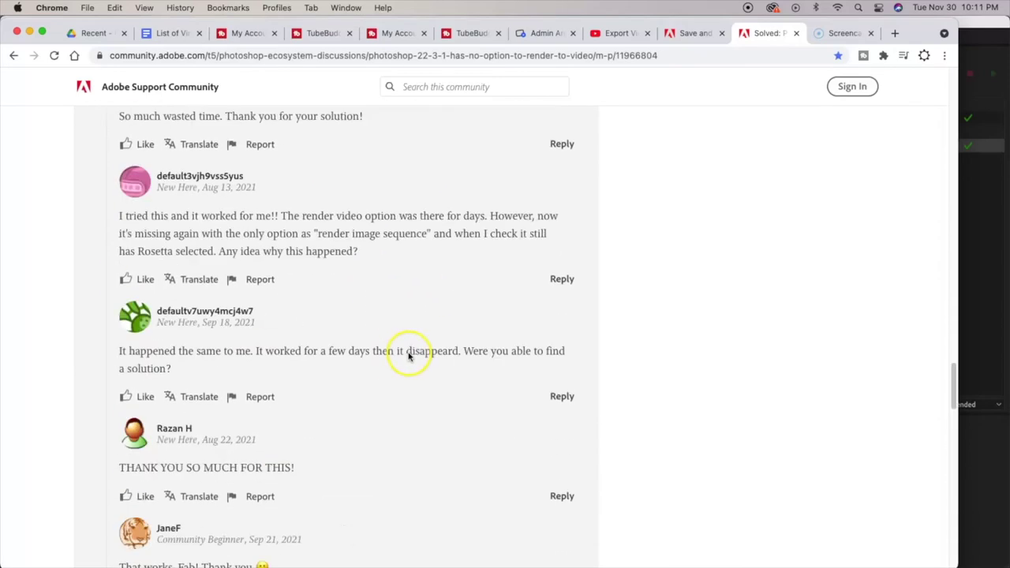
scroll(408, 358, up, 8)
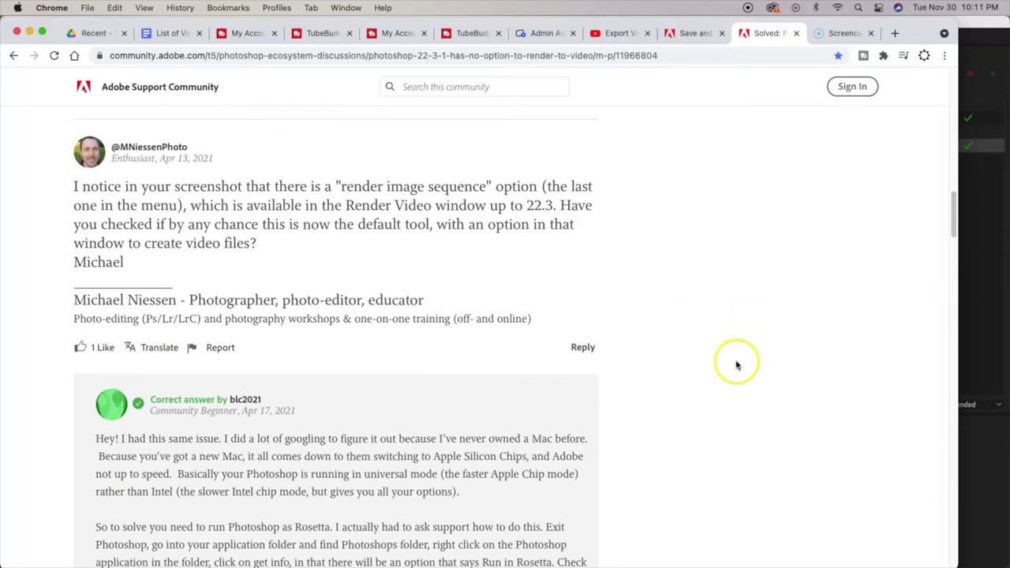
scroll(737, 363, up, 10)
scroll(737, 365, up, 8)
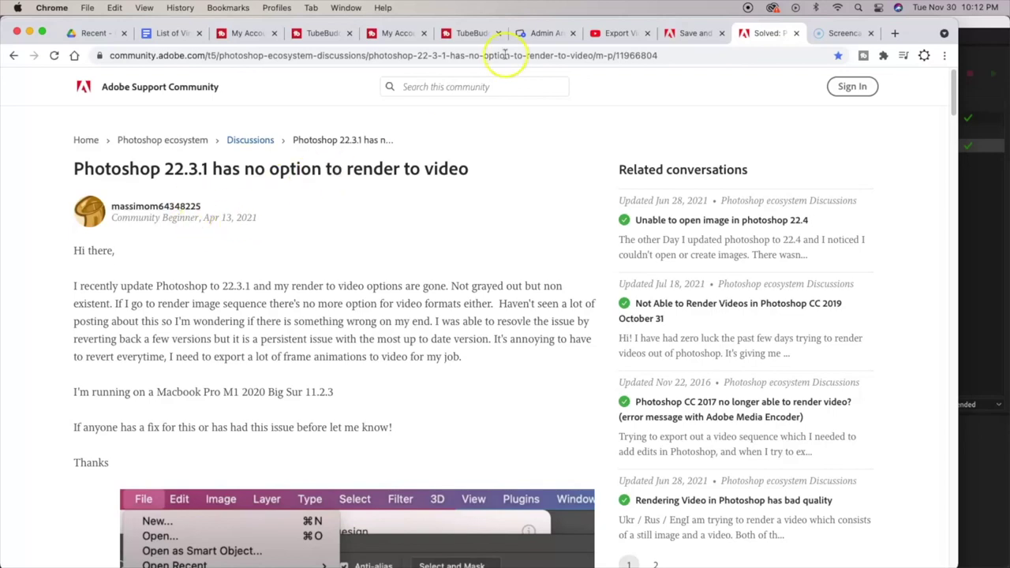
Switch to the TubeBuddy Member Perks page showing TuberTools, Underdog, VideoMako and Placeit
click(321, 33)
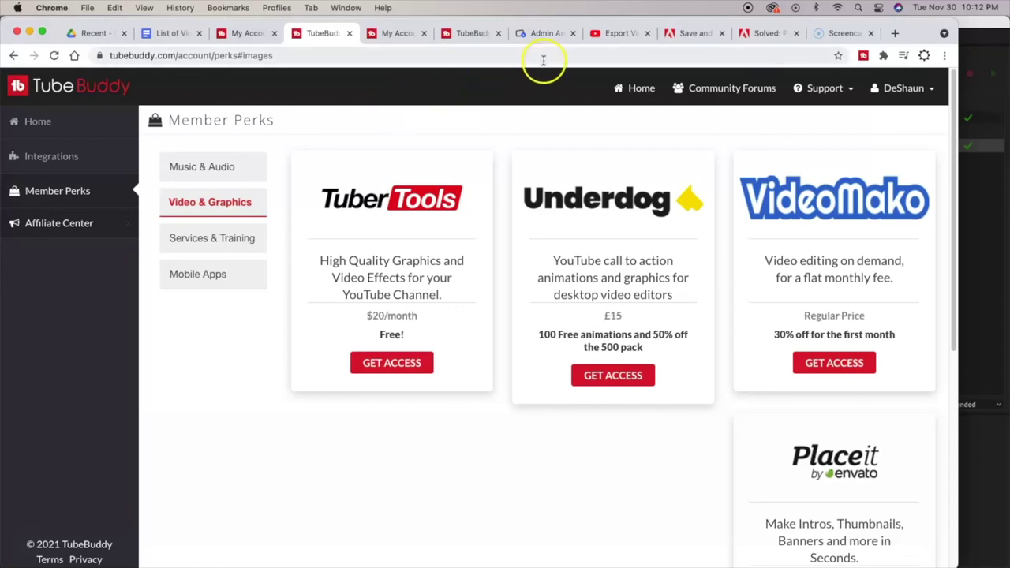
On the 'Export Video From Photoshop' video page, try Keyword Explorer, close it, and reopen TubeBuddy tools
click(609, 34)
click(785, 87)
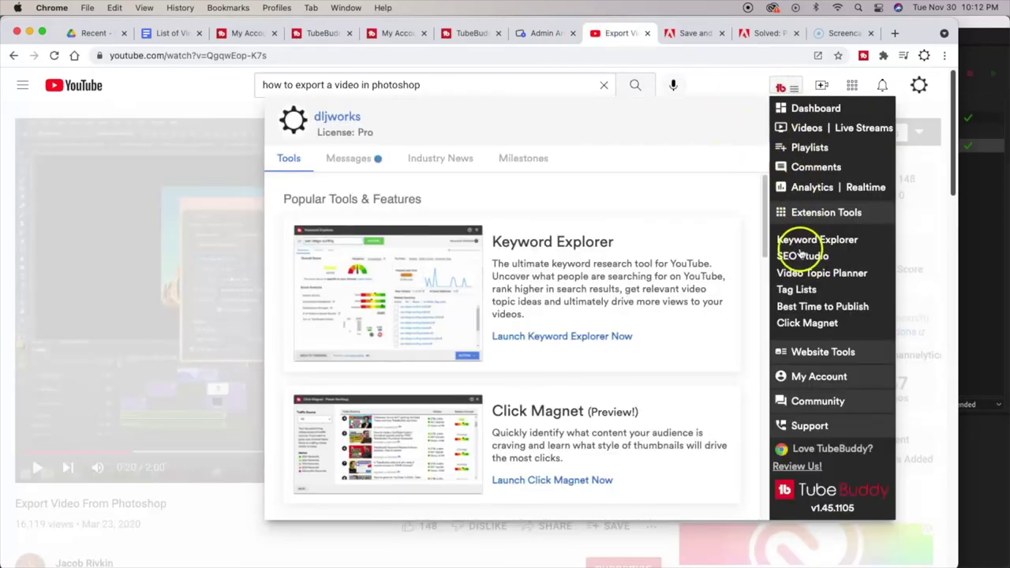
click(825, 240)
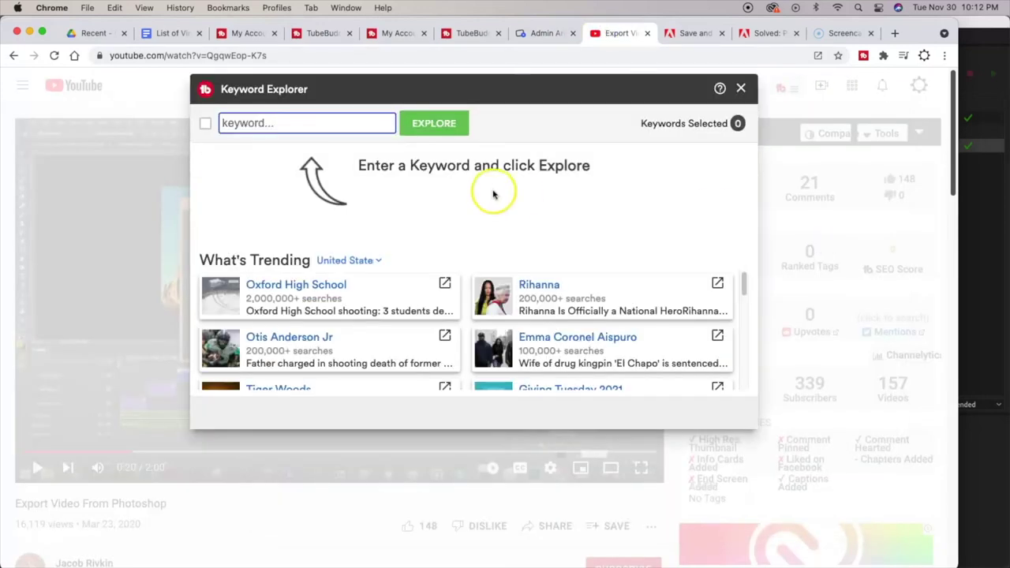
click(295, 125)
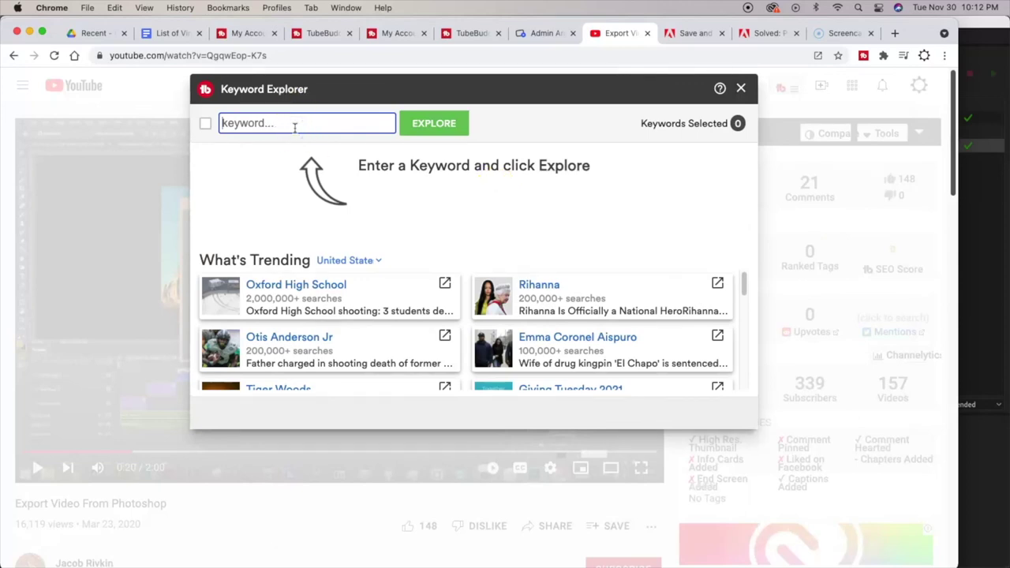
click(741, 88)
click(780, 89)
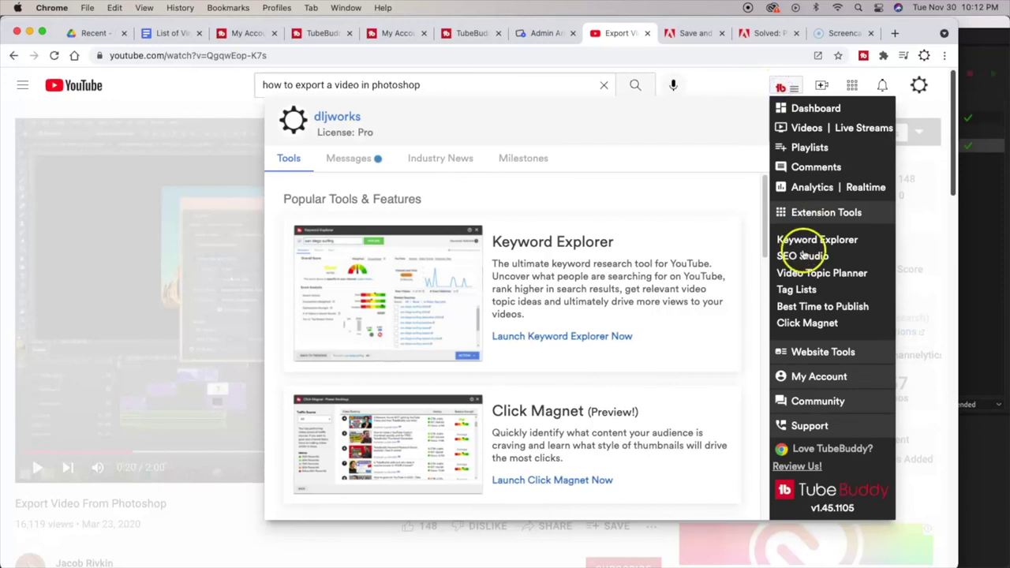